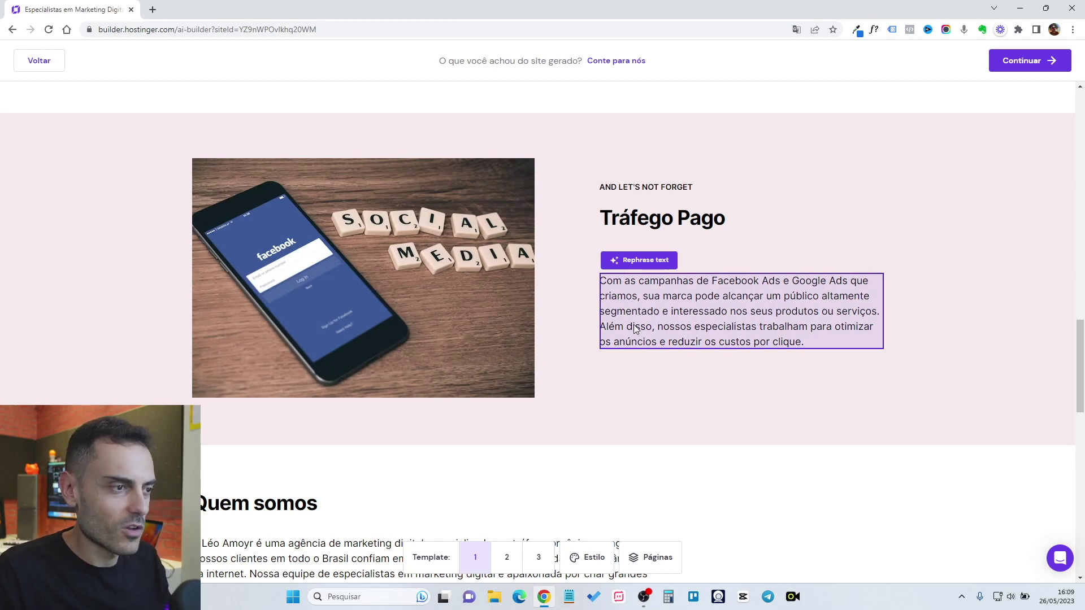
Step: Review the generated site in template 1 from the paid traffic section down to the contact form and footer
{"action": "scroll", "coordinate": [621, 326], "scroll_direction": "down", "scroll_amount": 5}
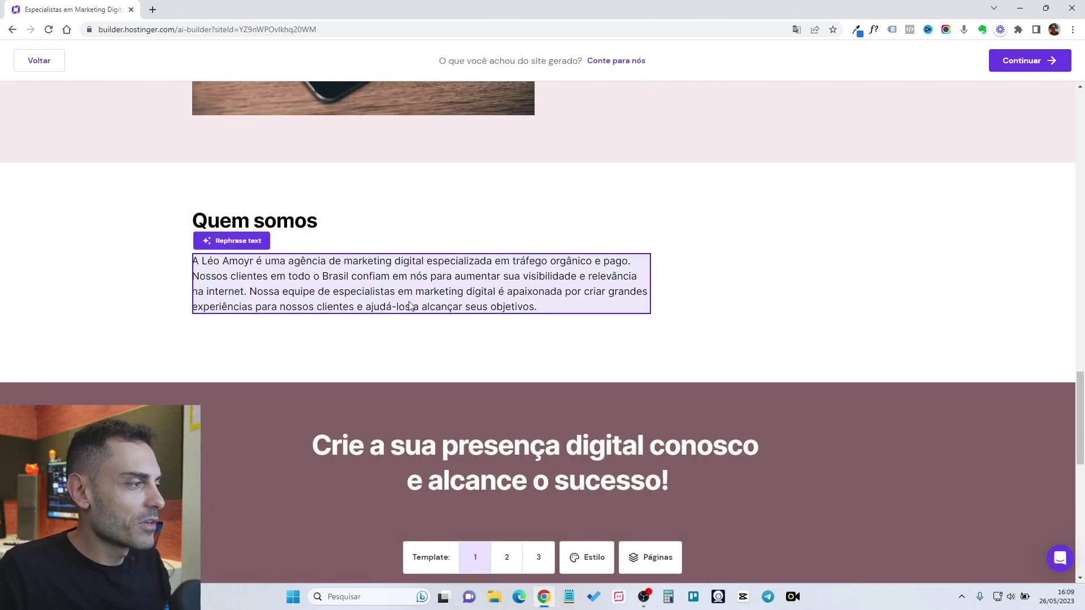
{"action": "scroll", "coordinate": [602, 179], "scroll_direction": "down", "scroll_amount": 5}
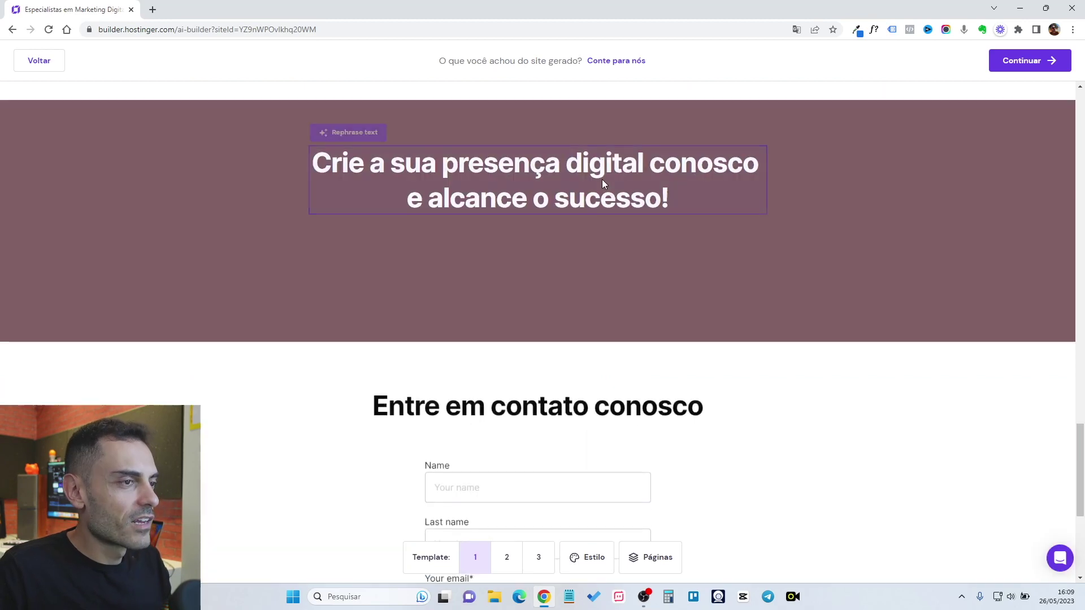
{"action": "scroll", "coordinate": [442, 259], "scroll_direction": "down", "scroll_amount": 5}
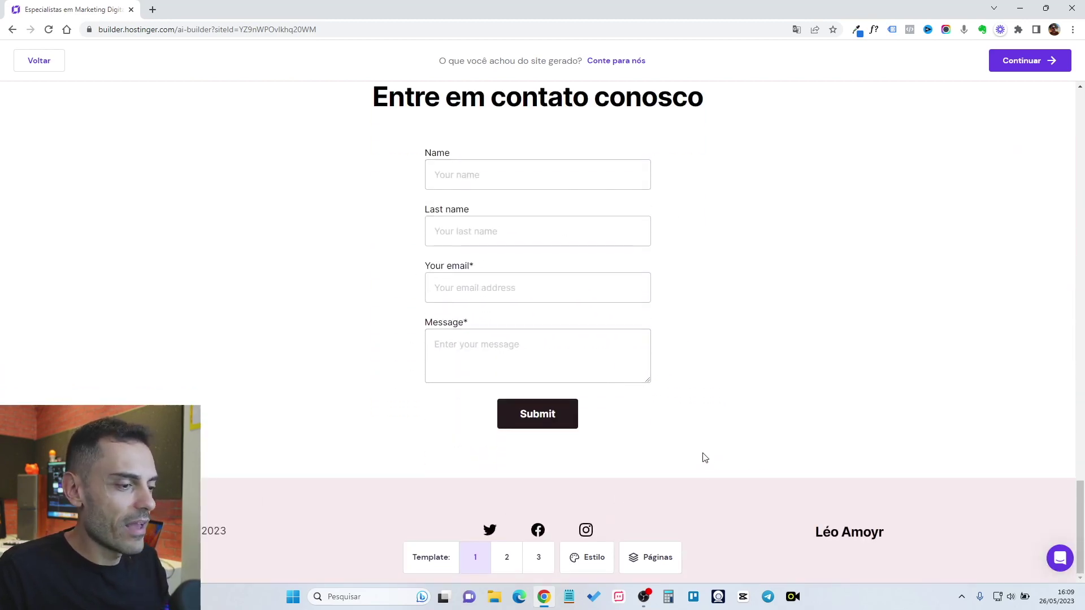
{"action": "scroll", "coordinate": [706, 460], "scroll_direction": "up", "scroll_amount": 20}
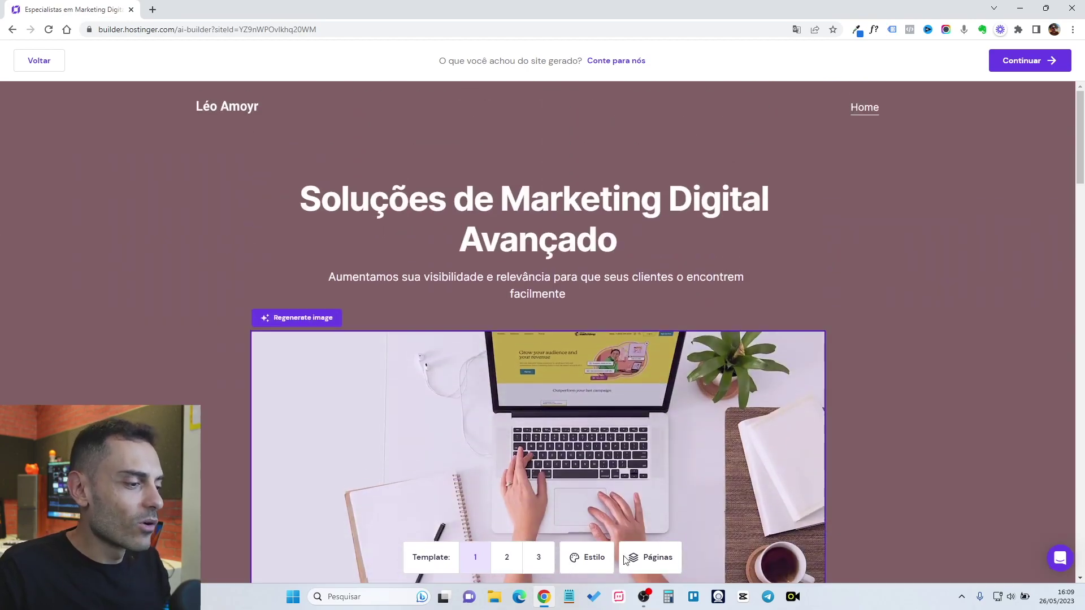
Step: Preview the generated site with template 2 and look through its sections down to Tráfego Pago
{"action": "left_click", "coordinate": [508, 558]}
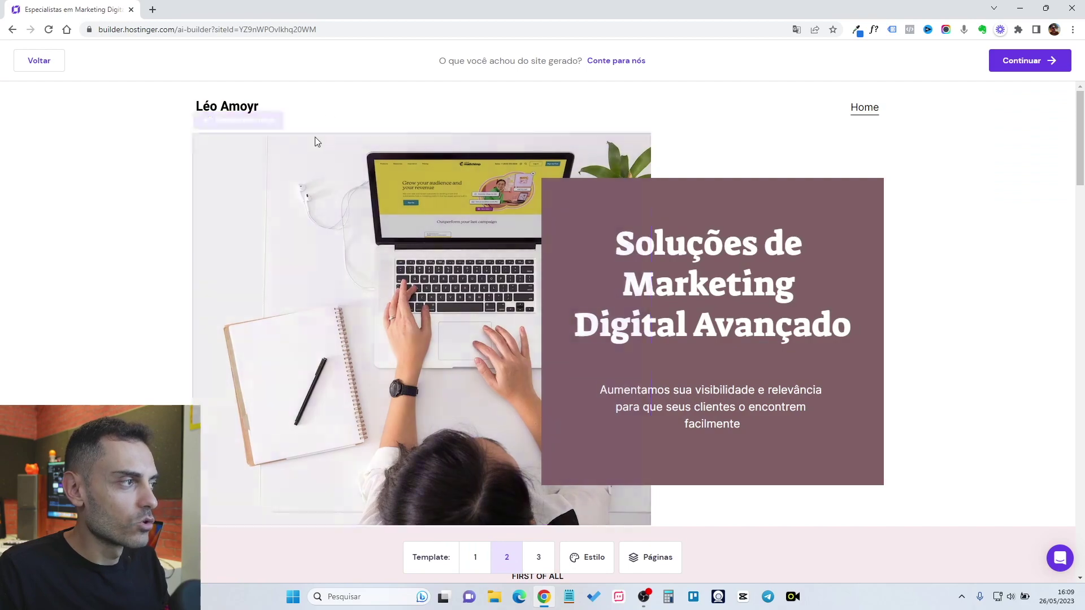
{"action": "scroll", "coordinate": [768, 434], "scroll_direction": "down", "scroll_amount": 1}
{"action": "scroll", "coordinate": [768, 434], "scroll_direction": "down", "scroll_amount": 15}
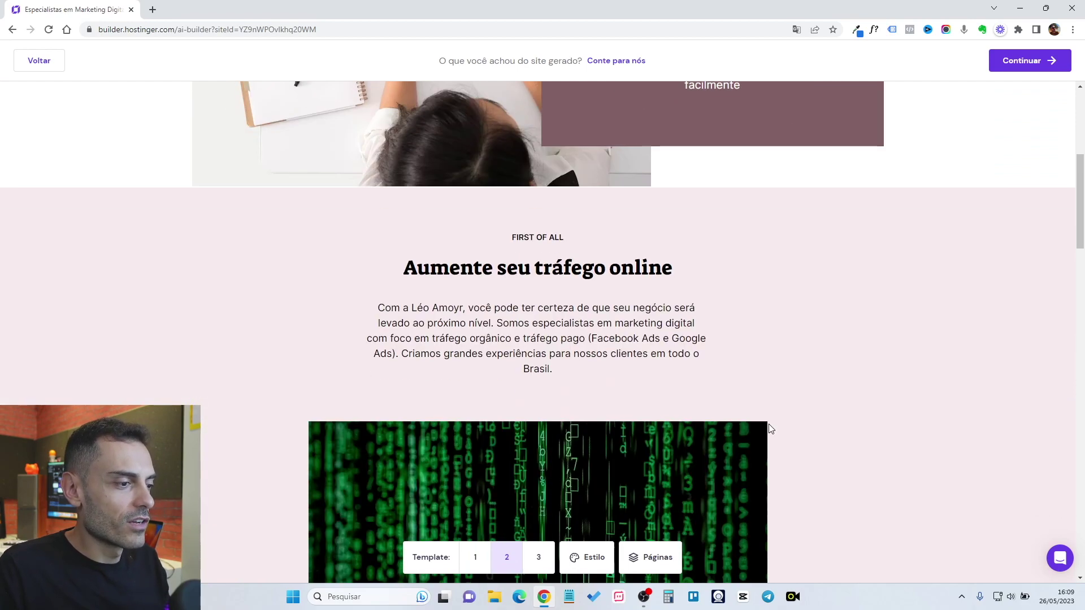
{"action": "scroll", "coordinate": [848, 373], "scroll_direction": "down", "scroll_amount": 4}
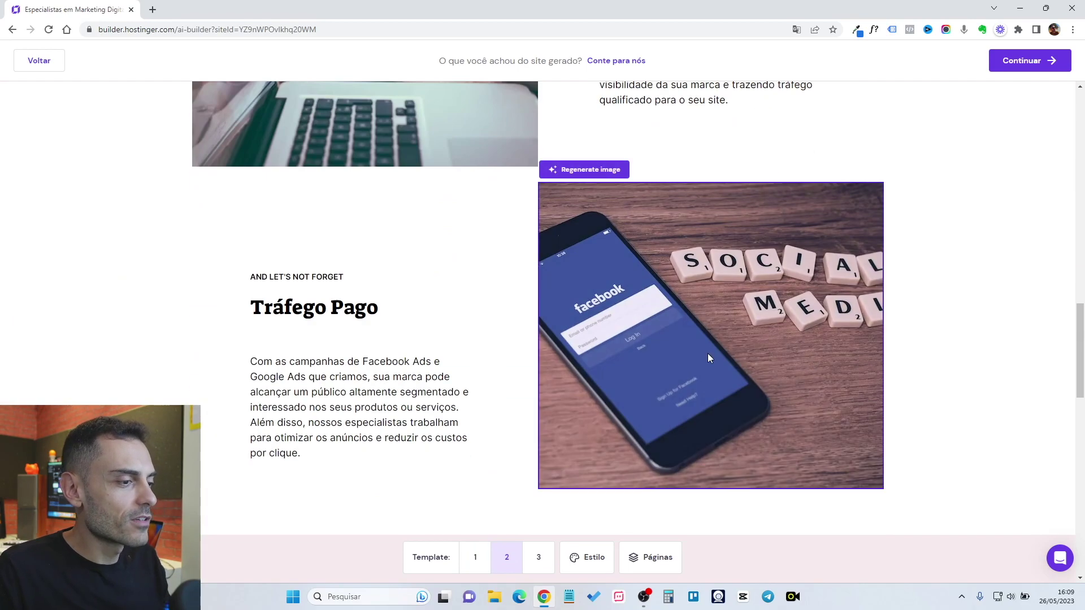
Step: Preview the generated site with template 3 and look through its sections down to the contact form
{"action": "left_click", "coordinate": [538, 557]}
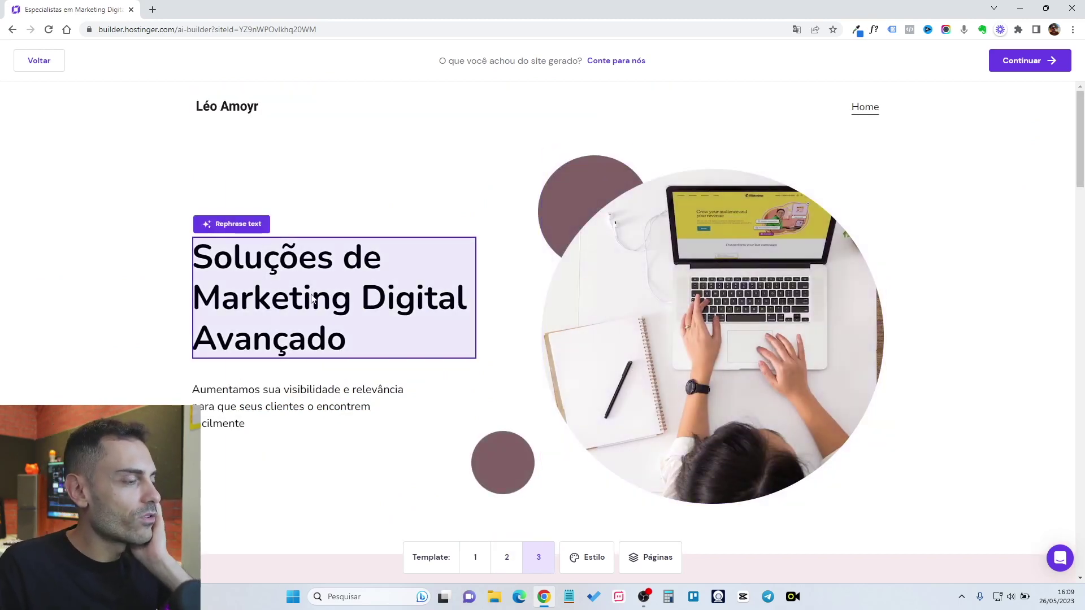
{"action": "scroll", "coordinate": [579, 418], "scroll_direction": "down", "scroll_amount": 4}
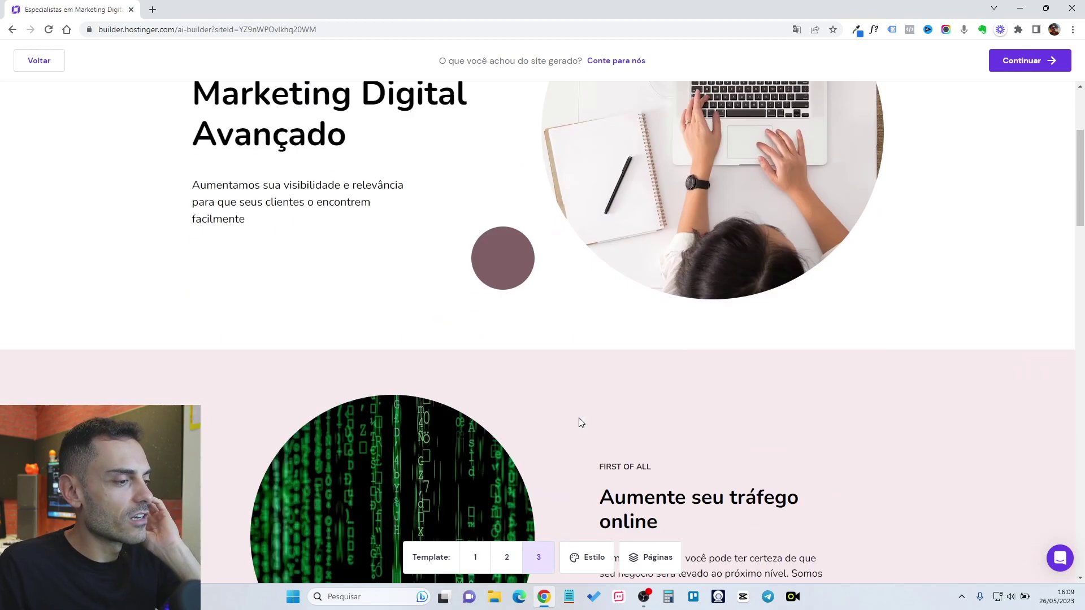
{"action": "scroll", "coordinate": [579, 423], "scroll_direction": "down", "scroll_amount": 20}
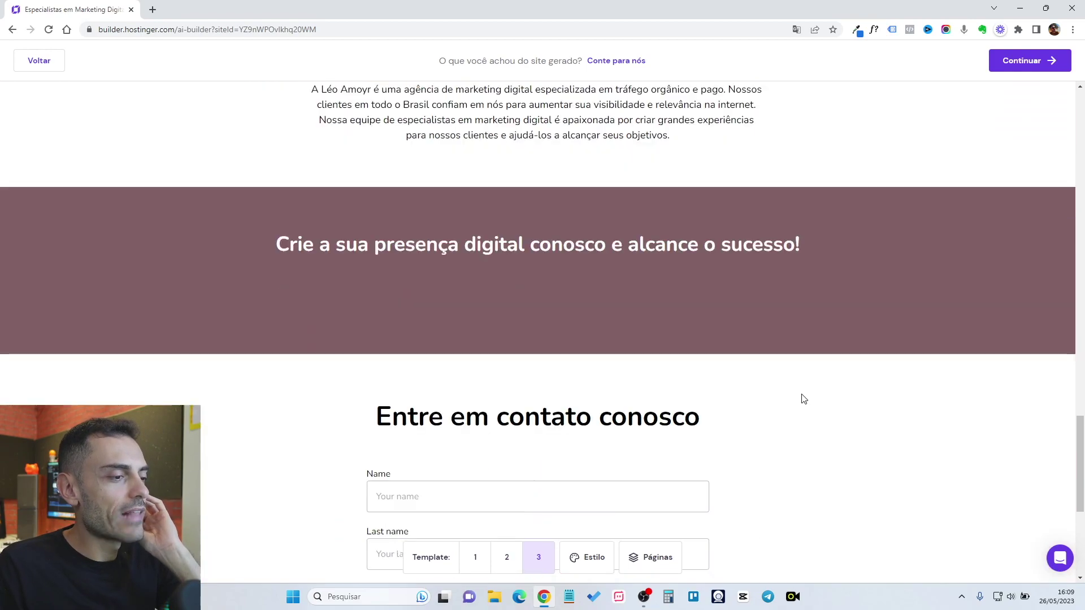
{"action": "scroll", "coordinate": [801, 400], "scroll_direction": "down", "scroll_amount": 5}
{"action": "scroll", "coordinate": [794, 405], "scroll_direction": "up", "scroll_amount": 20}
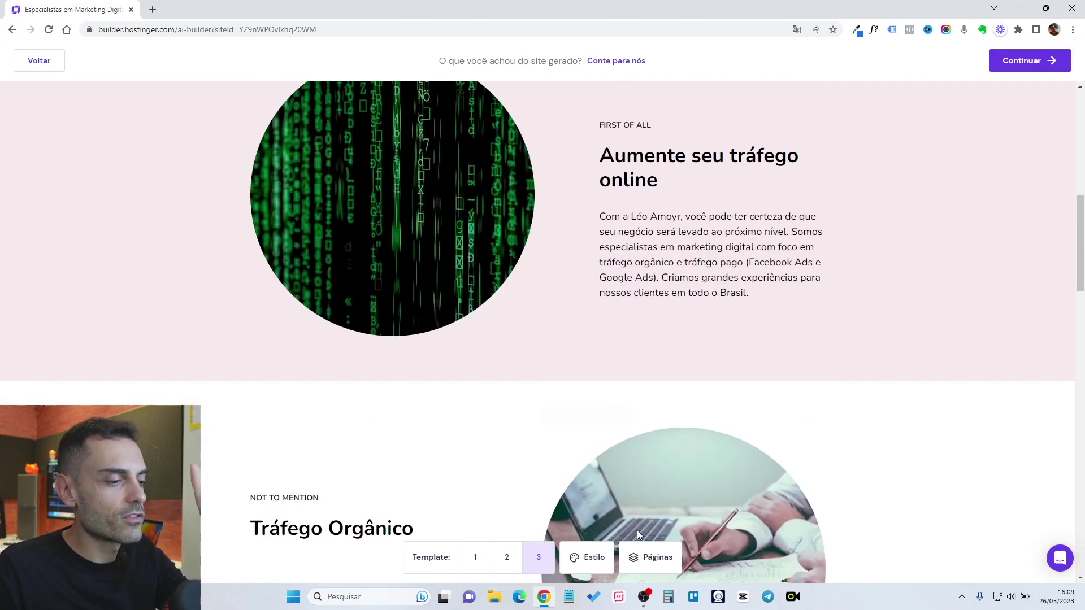
Step: Choose template 2 for the site and review its page layout
{"action": "left_click", "coordinate": [509, 556]}
{"action": "scroll", "coordinate": [583, 439], "scroll_direction": "down", "scroll_amount": 3}
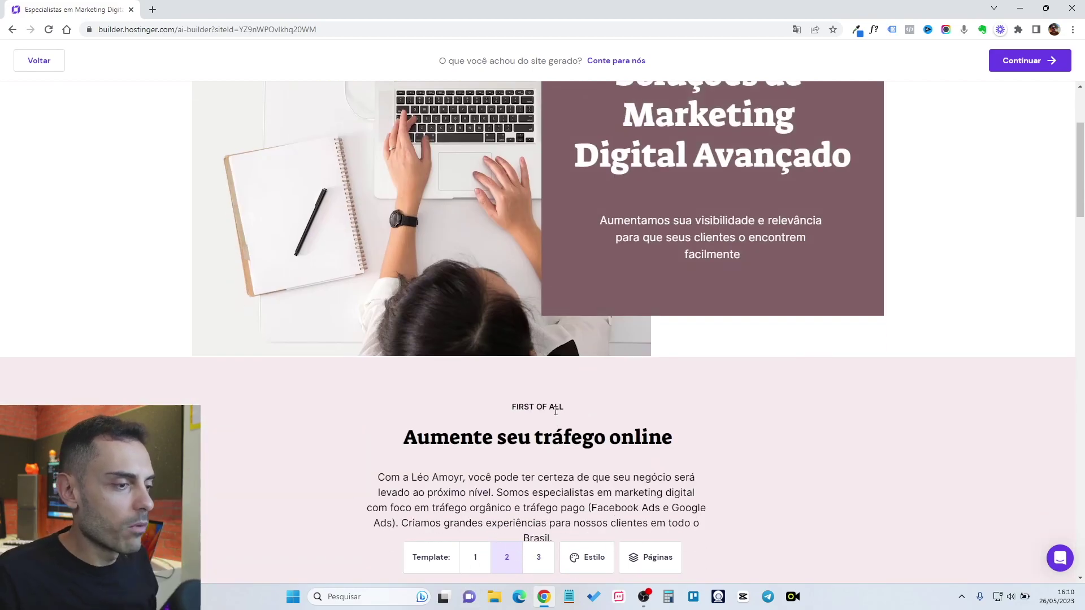
{"action": "scroll", "coordinate": [842, 395], "scroll_direction": "down", "scroll_amount": 15}
{"action": "scroll", "coordinate": [823, 403], "scroll_direction": "up", "scroll_amount": 6}
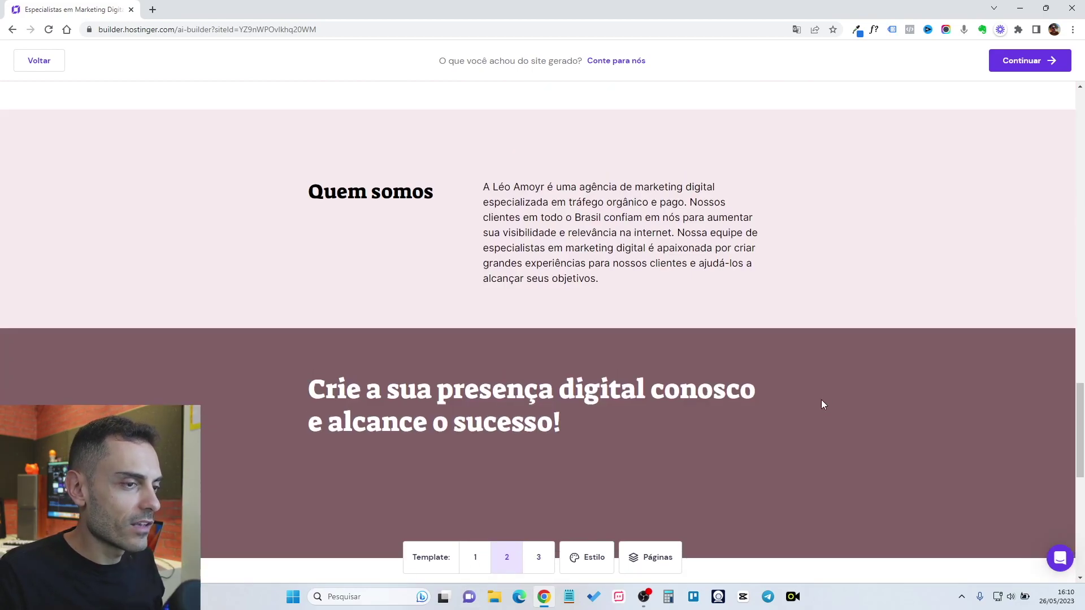
{"action": "scroll", "coordinate": [822, 404], "scroll_direction": "up", "scroll_amount": 15}
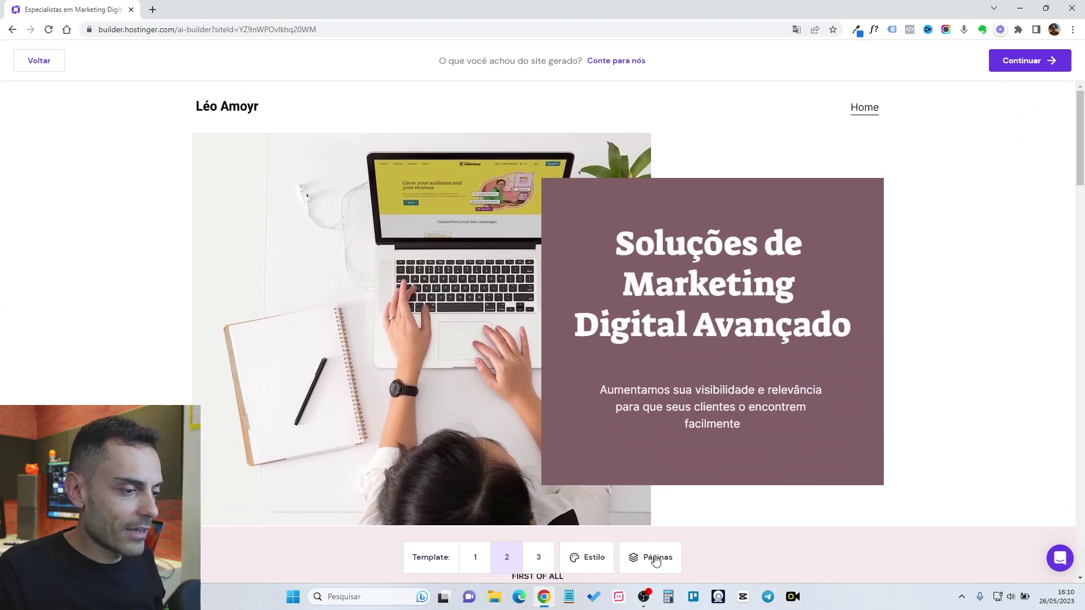
Step: View the extra page types that can be added, and continue with the generated site into the site editor
{"action": "left_click", "coordinate": [655, 558]}
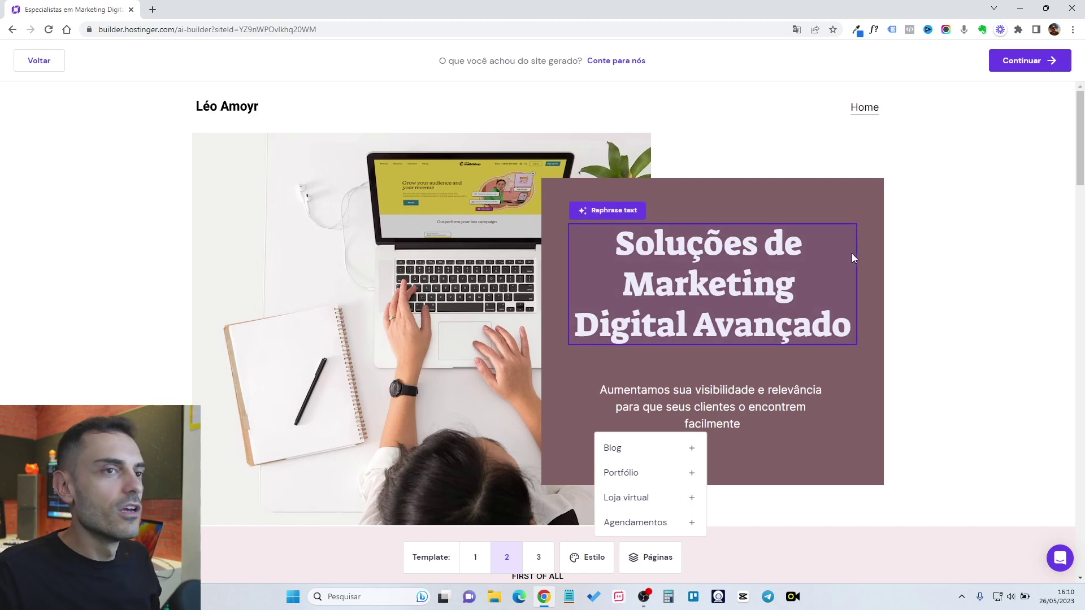
{"action": "left_click", "coordinate": [992, 296]}
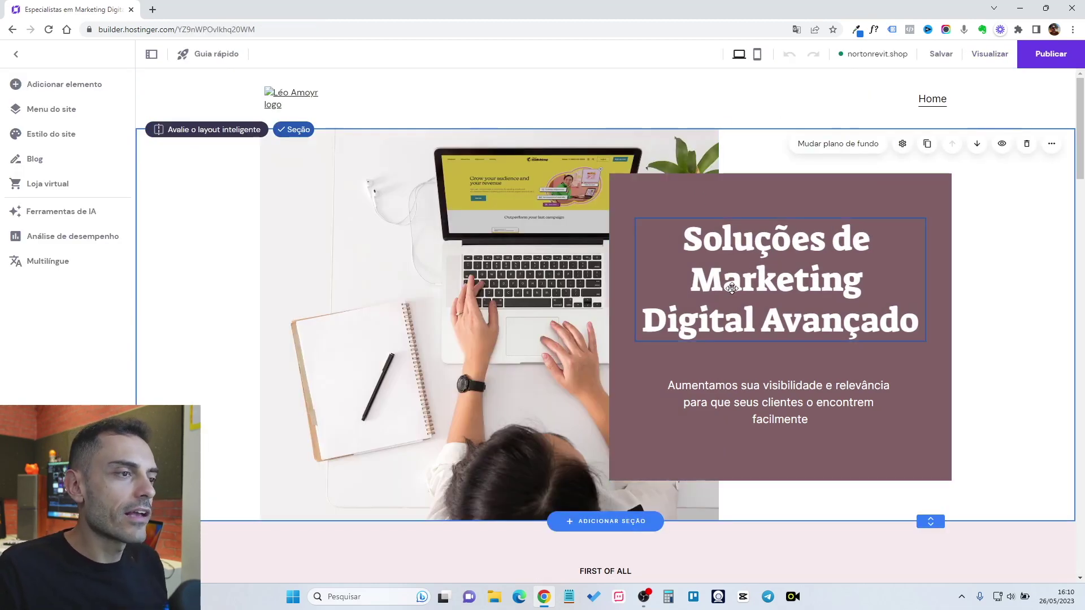
Step: Look through the page's sections in the site editor and return to the header
{"action": "scroll", "coordinate": [697, 277], "scroll_direction": "down", "scroll_amount": 20}
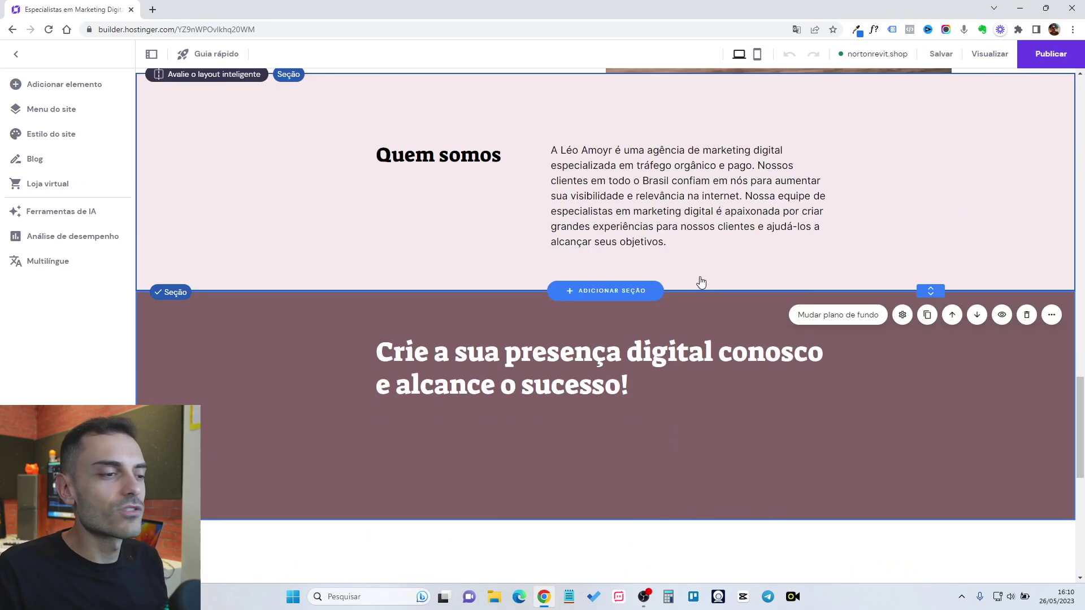
{"action": "scroll", "coordinate": [686, 281], "scroll_direction": "up", "scroll_amount": 20}
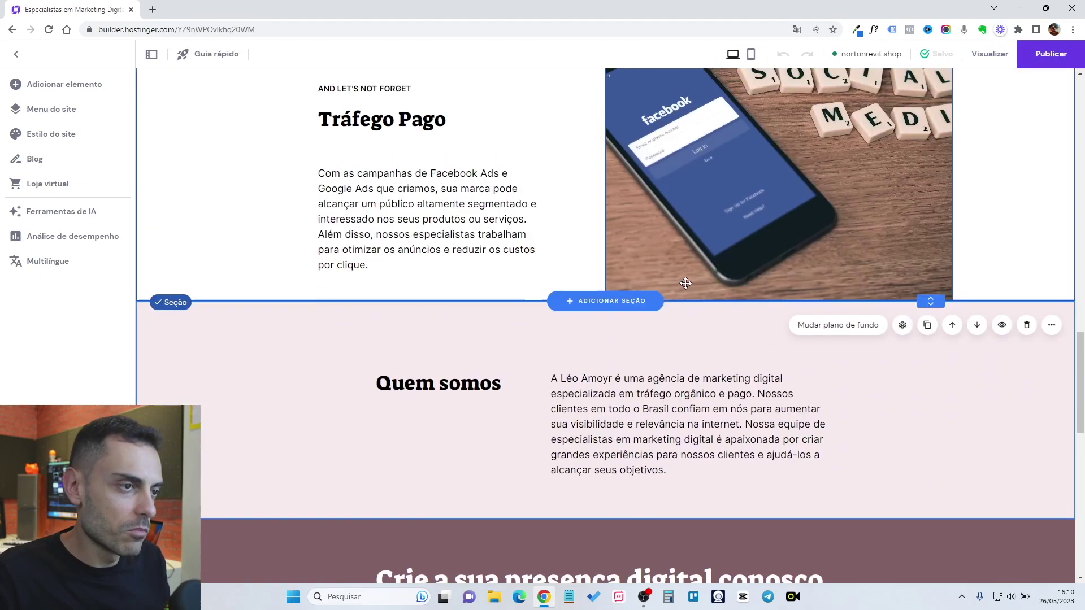
{"action": "scroll", "coordinate": [288, 97], "scroll_direction": "up", "scroll_amount": 1}
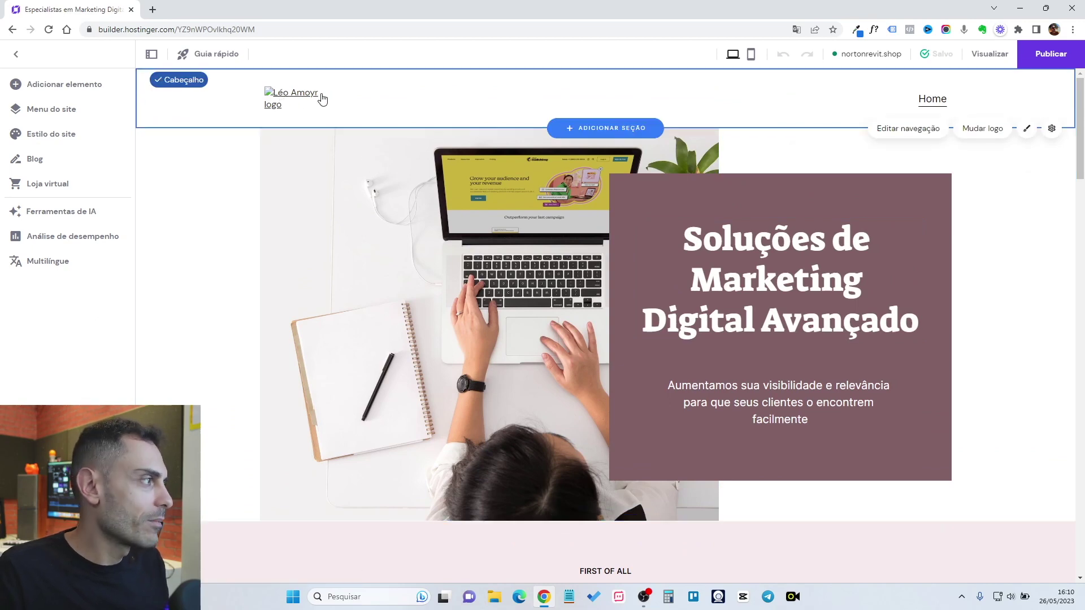
Step: Examine the header's logo and style settings, and close them
{"action": "left_click", "coordinate": [684, 102]}
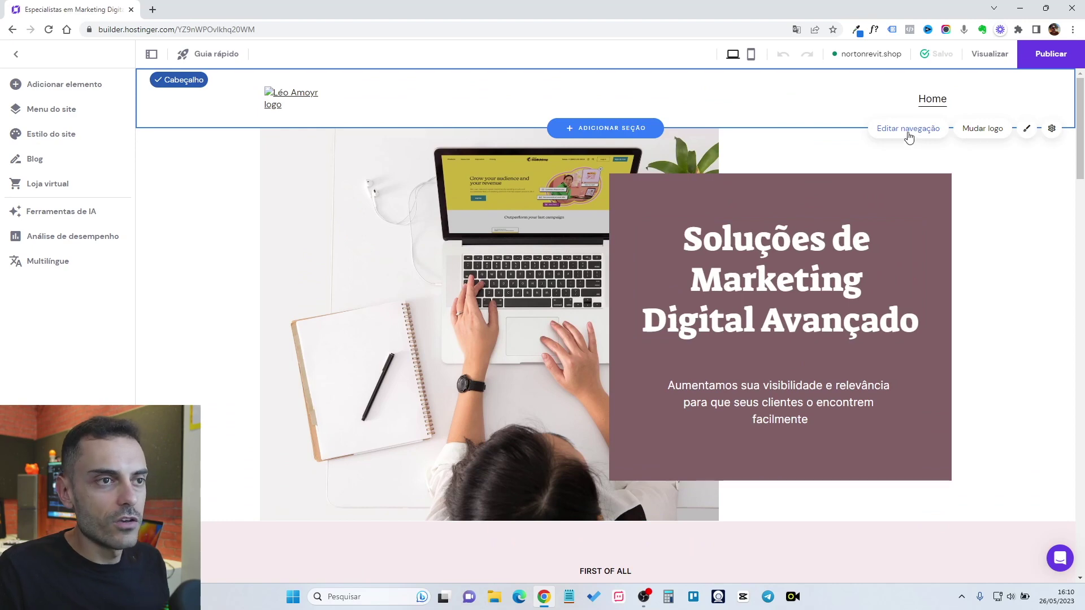
{"action": "left_click", "coordinate": [984, 130]}
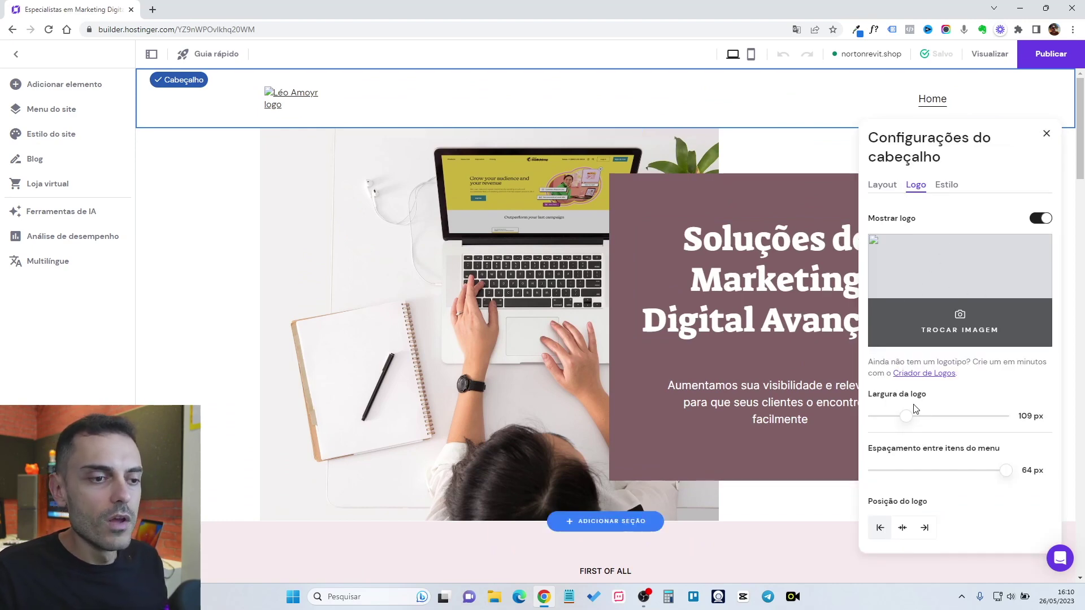
{"action": "scroll", "coordinate": [926, 395], "scroll_direction": "down", "scroll_amount": 2}
{"action": "scroll", "coordinate": [933, 247], "scroll_direction": "up", "scroll_amount": 2}
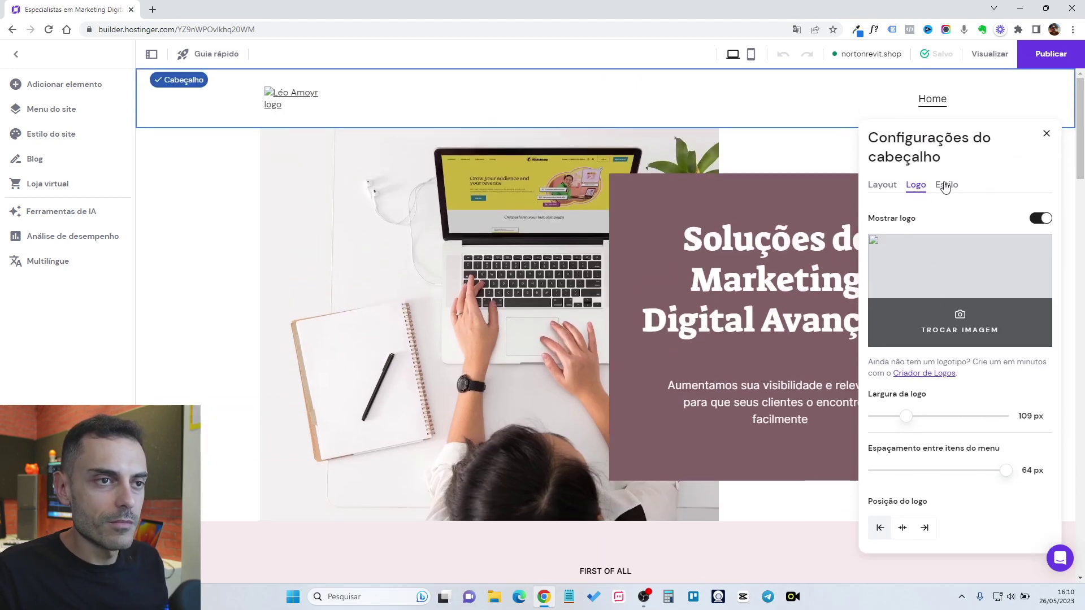
{"action": "left_click", "coordinate": [947, 185]}
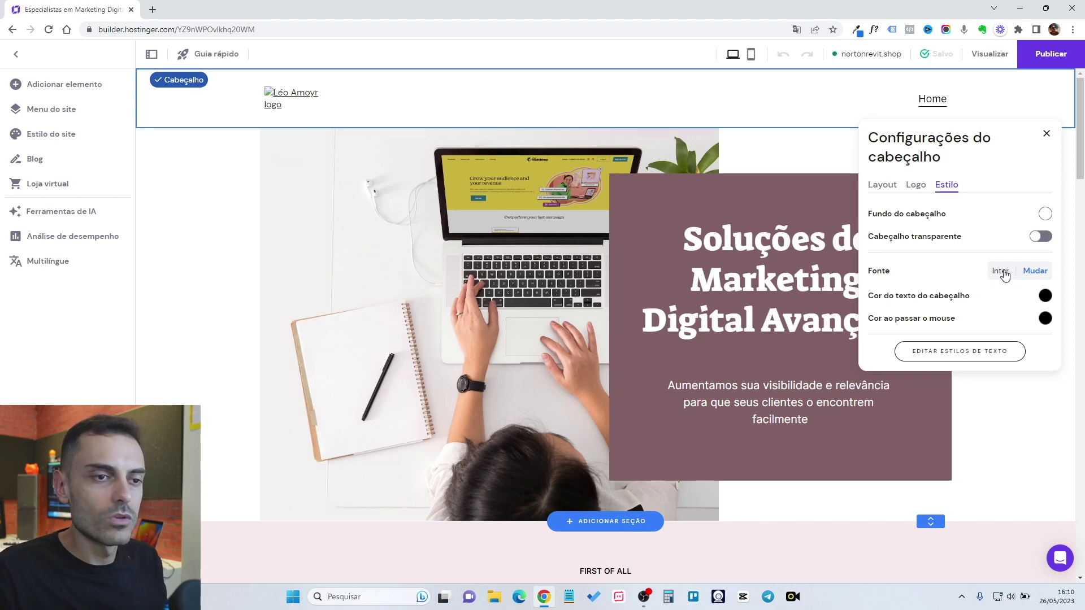
{"action": "left_click", "coordinate": [1047, 134]}
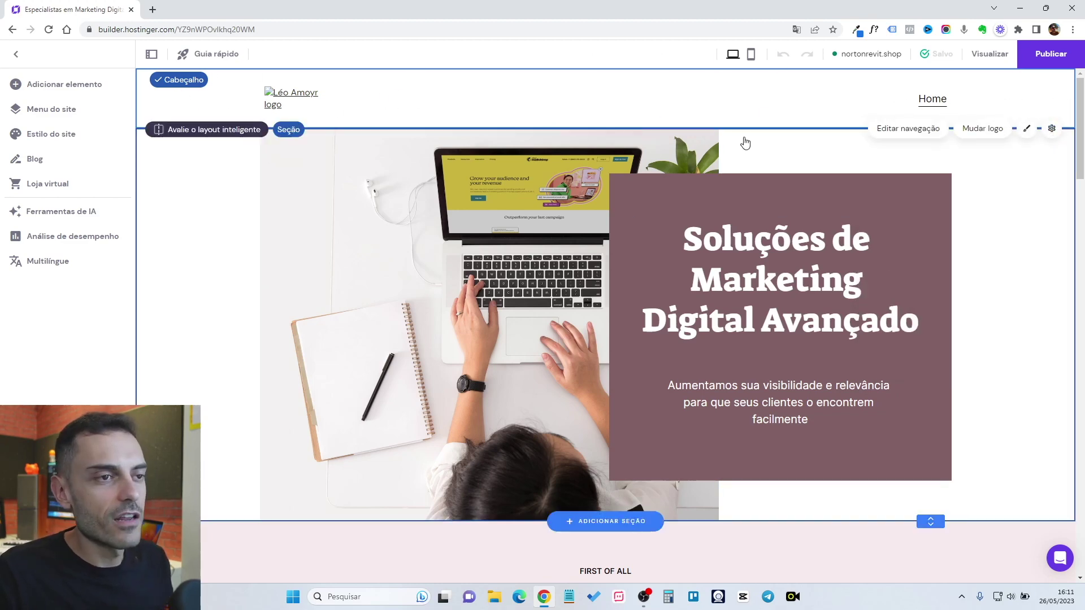
Step: Select the hero section and its laptop image to inspect their editing options
{"action": "left_click", "coordinate": [205, 203]}
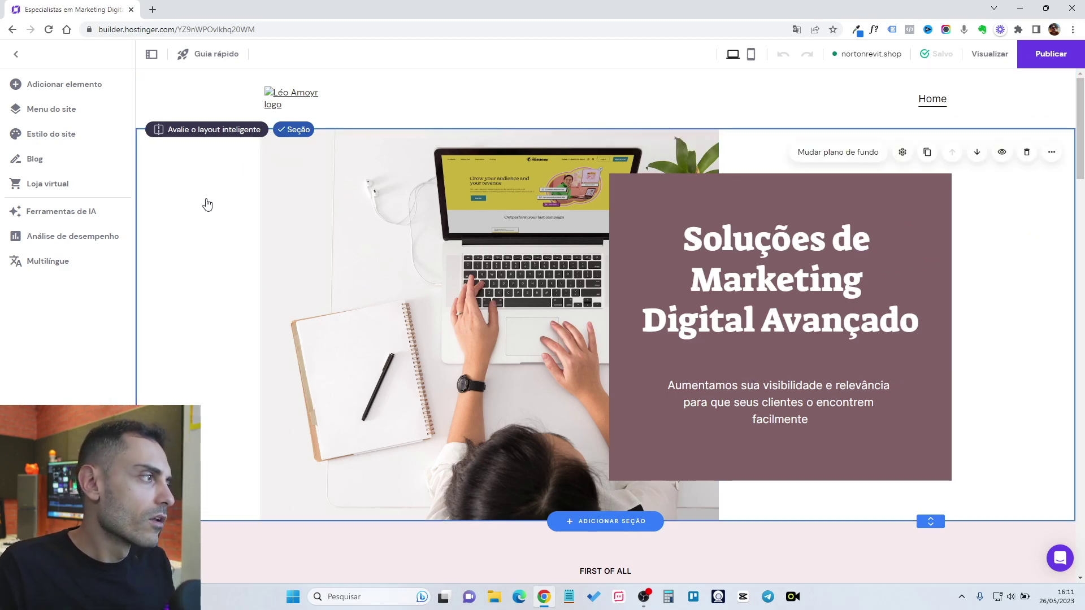
{"action": "left_click_drag", "start_coordinate": [484, 213], "coordinate": [484, 182]}
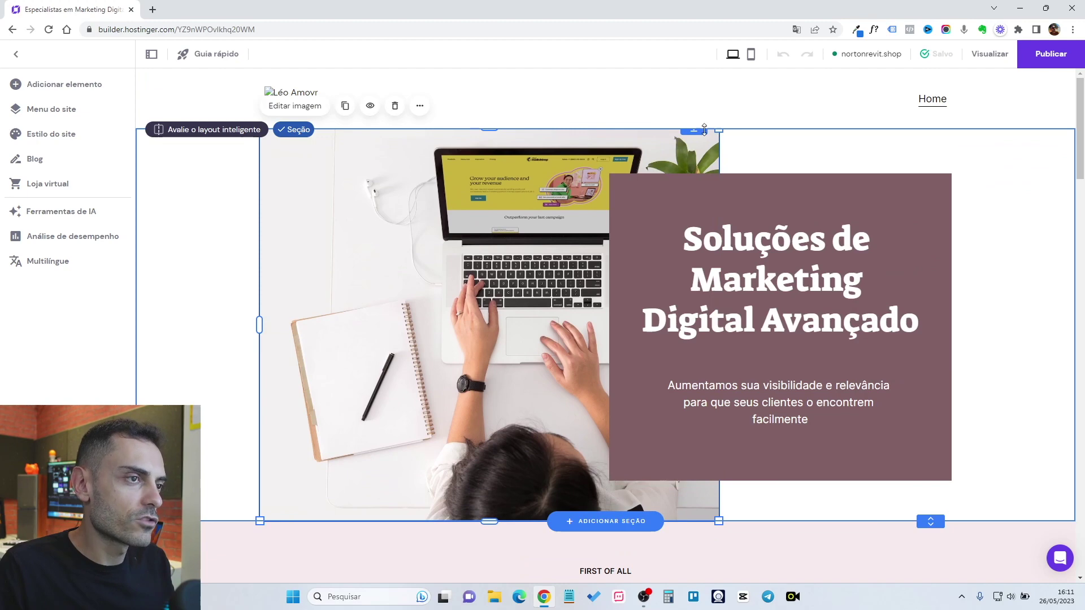
Step: Try red #ff0000 and black #000000 as the hero section's background color, and set it back to white #ffffff
{"action": "left_click", "coordinate": [197, 185]}
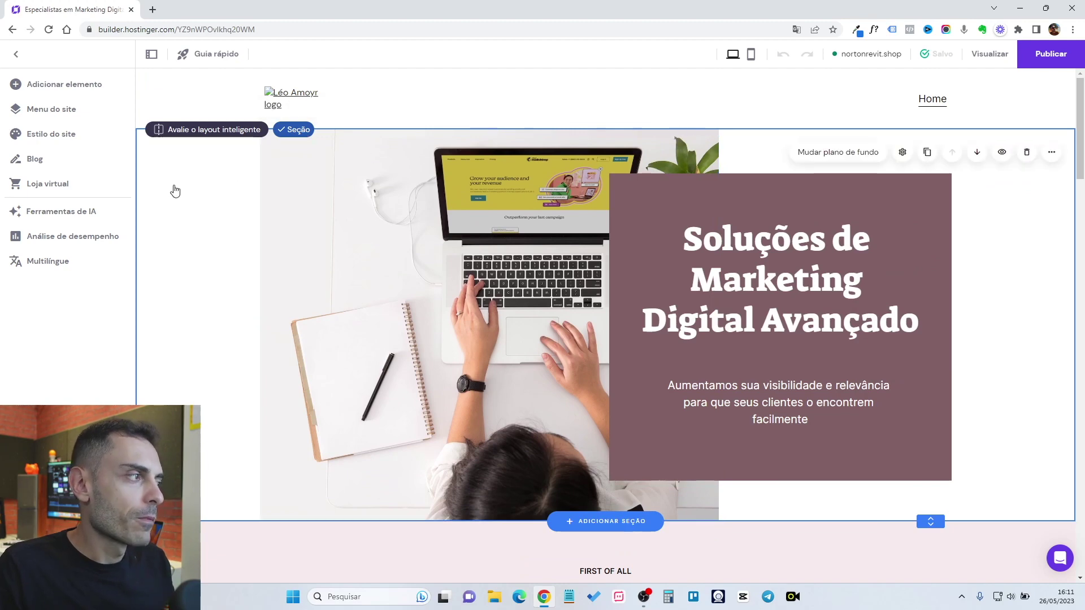
{"action": "left_click", "coordinate": [848, 157]}
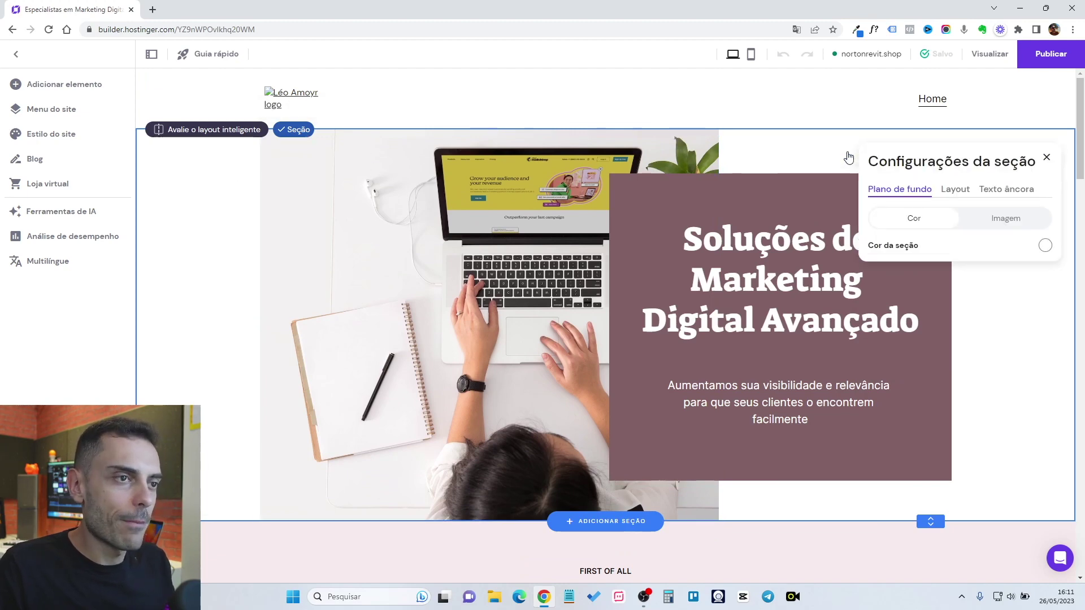
{"action": "left_click", "coordinate": [1045, 246]}
{"action": "left_click", "coordinate": [829, 235]}
{"action": "left_click_drag", "start_coordinate": [828, 235], "coordinate": [858, 214]}
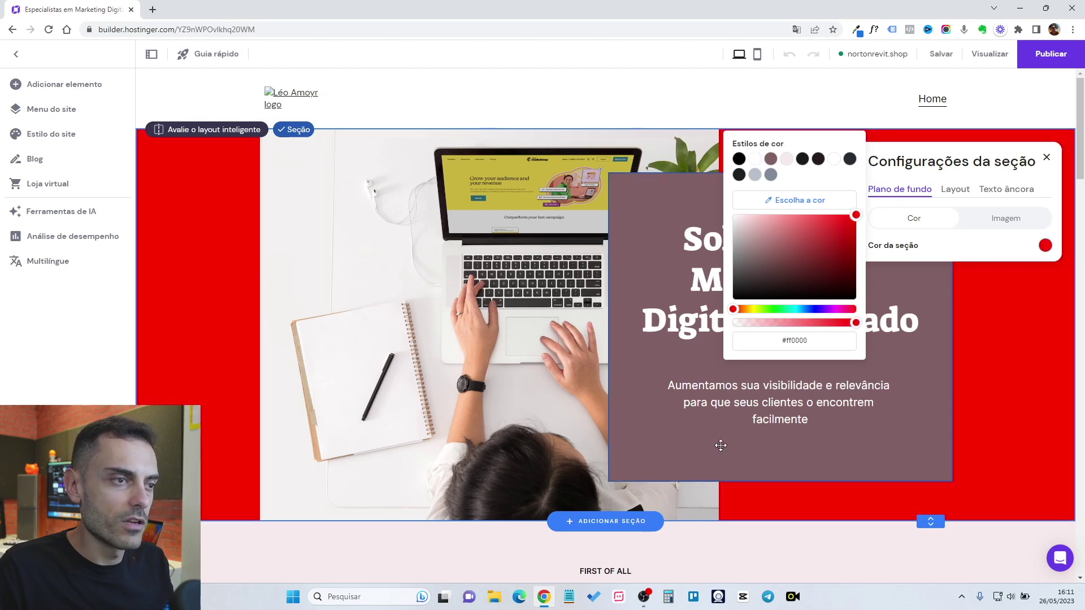
{"action": "left_click_drag", "start_coordinate": [816, 278], "coordinate": [762, 298]}
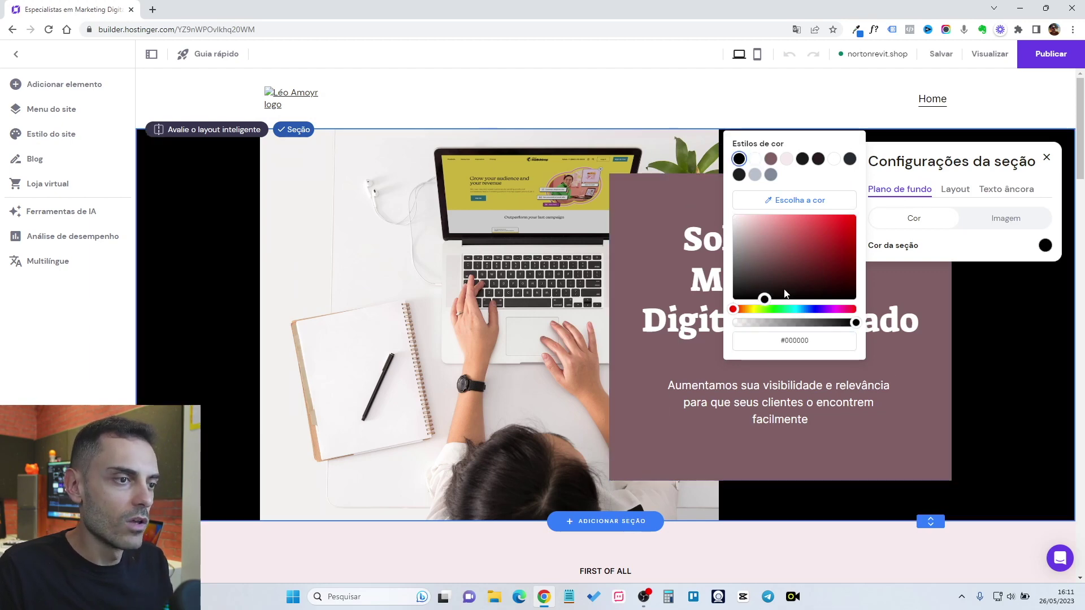
{"action": "left_click", "coordinate": [755, 159]}
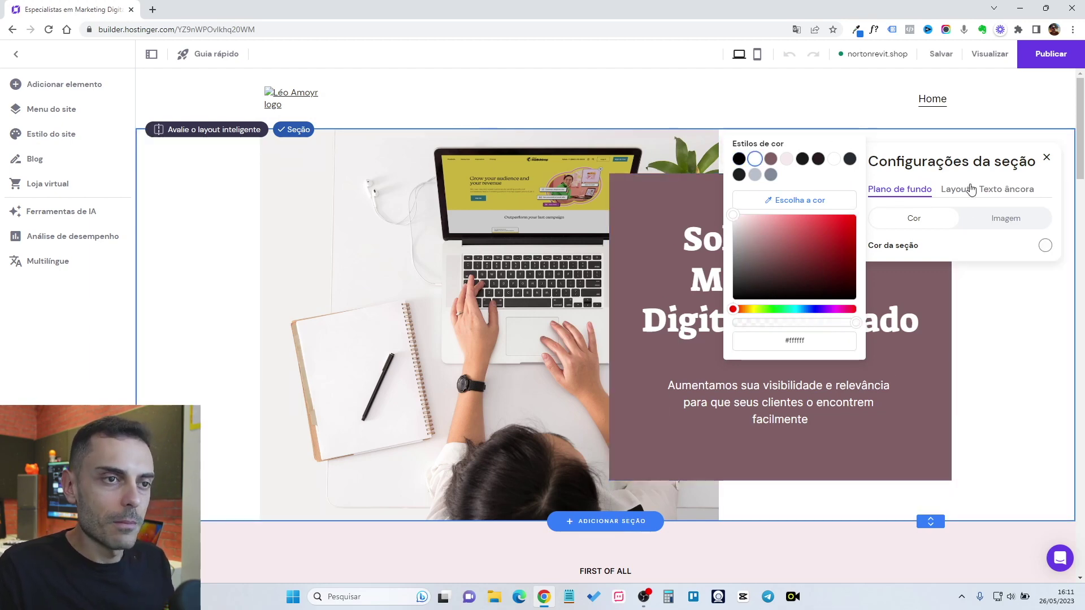
Step: Examine the hero section's layout and anchor text settings, and close the section settings
{"action": "left_click", "coordinate": [958, 193]}
{"action": "left_click", "coordinate": [900, 188]}
{"action": "left_click", "coordinate": [954, 192]}
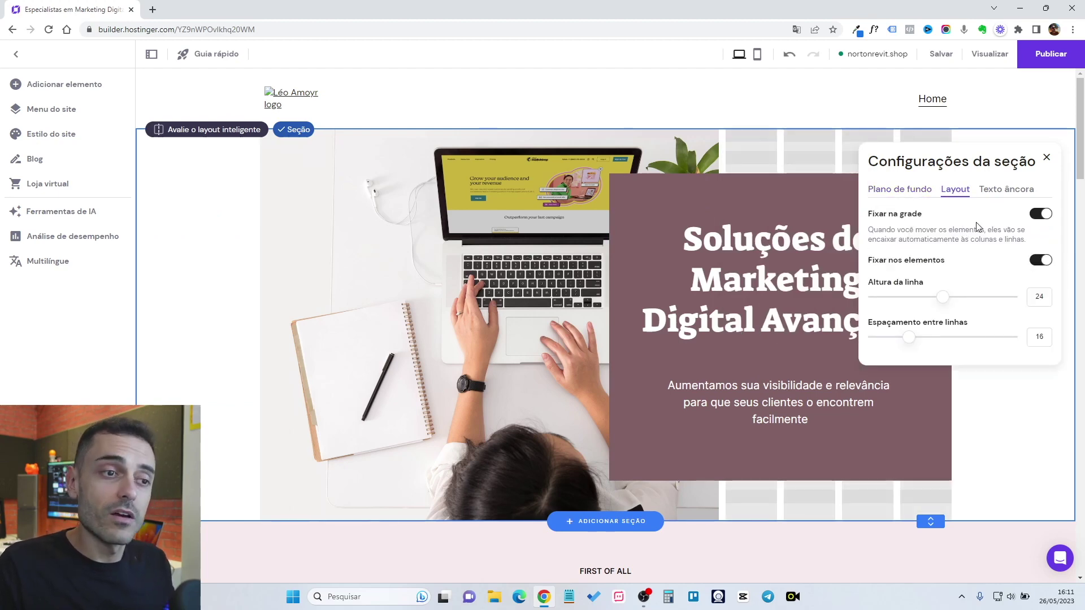
{"action": "left_click", "coordinate": [994, 190]}
{"action": "left_click", "coordinate": [1047, 159]}
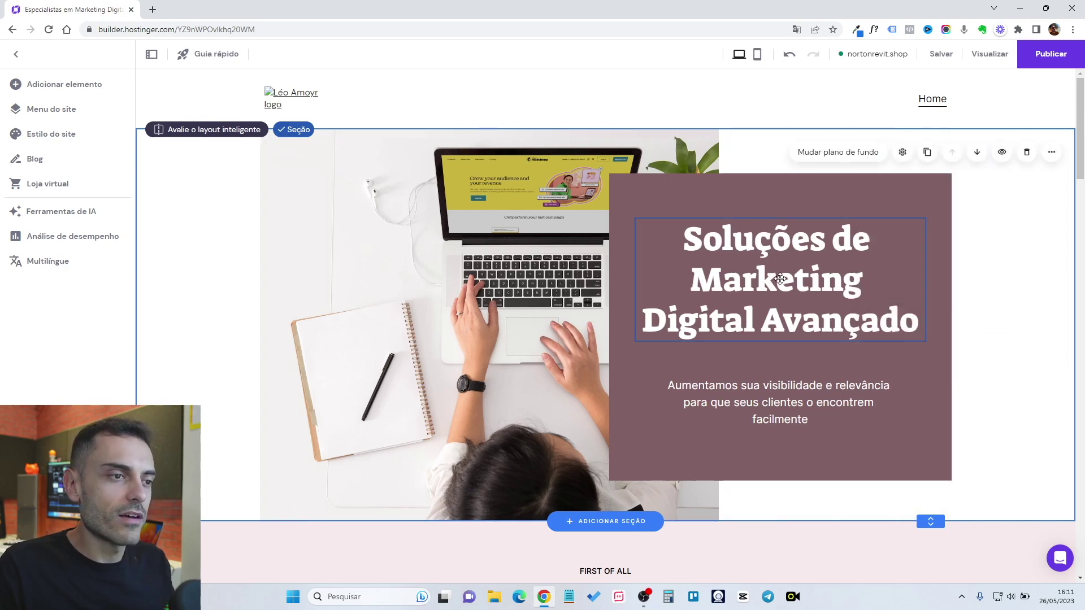
Step: Select the hero section's title text and the paragraph below it to inspect their text editing options
{"action": "left_click", "coordinate": [721, 255]}
{"action": "left_click", "coordinate": [723, 253]}
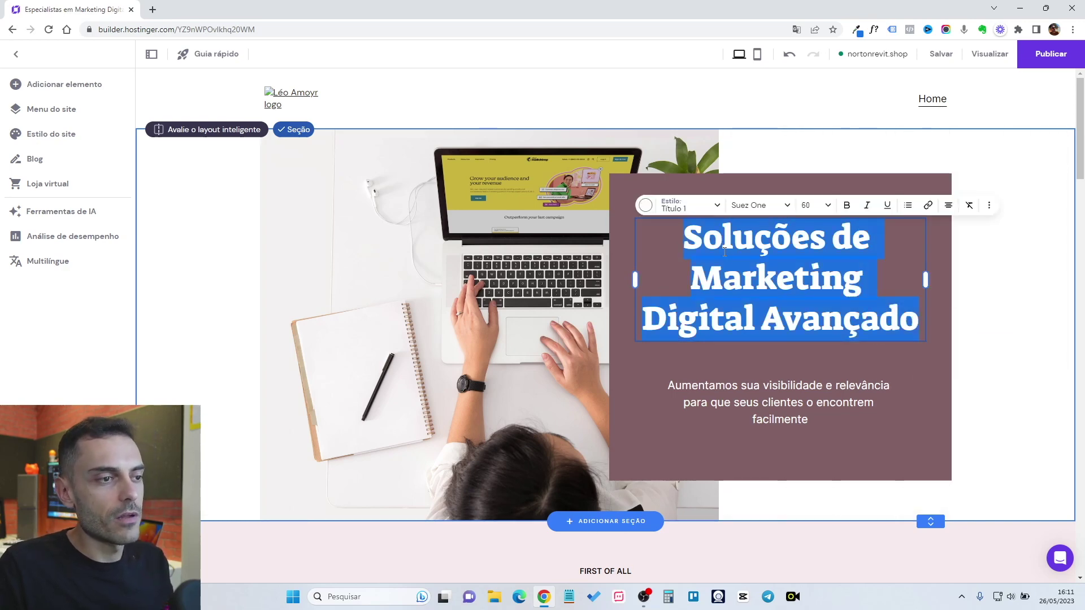
{"action": "left_click", "coordinate": [742, 276]}
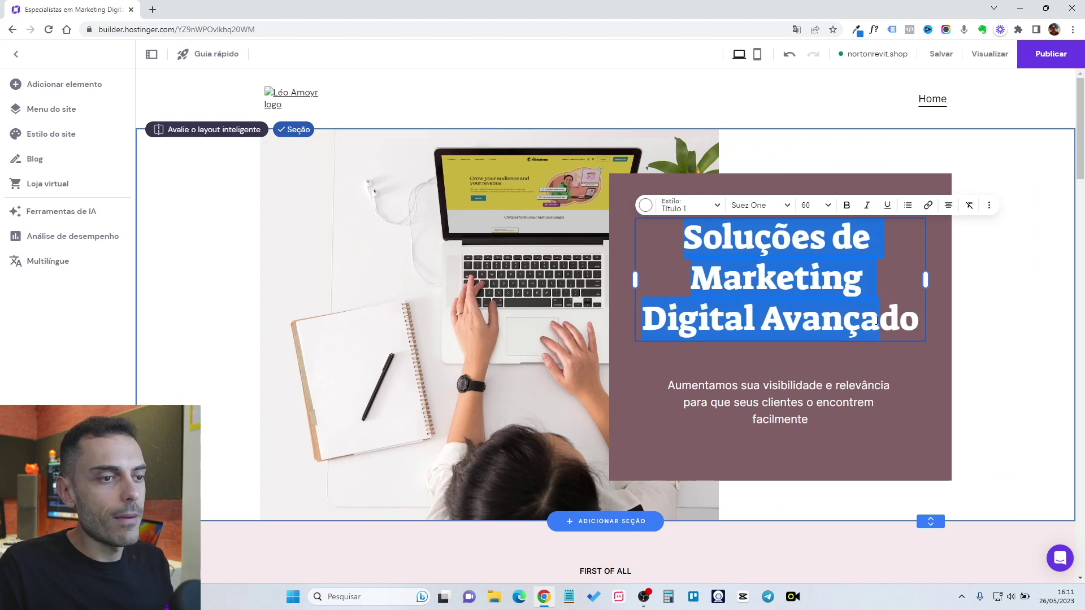
{"action": "left_click", "coordinate": [793, 391]}
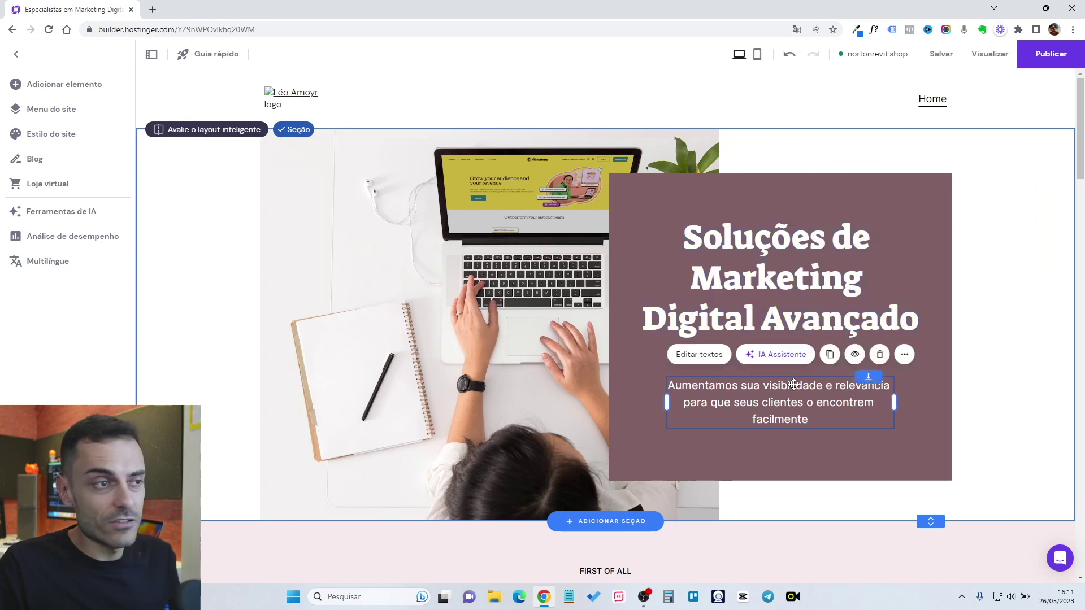
Step: Replace the "FIRST OF ALL" label above the "Aumente seu tráfego online" heading with "PRIMEIRO DE TUDO"
{"action": "scroll", "coordinate": [802, 390], "scroll_direction": "down", "scroll_amount": 5}
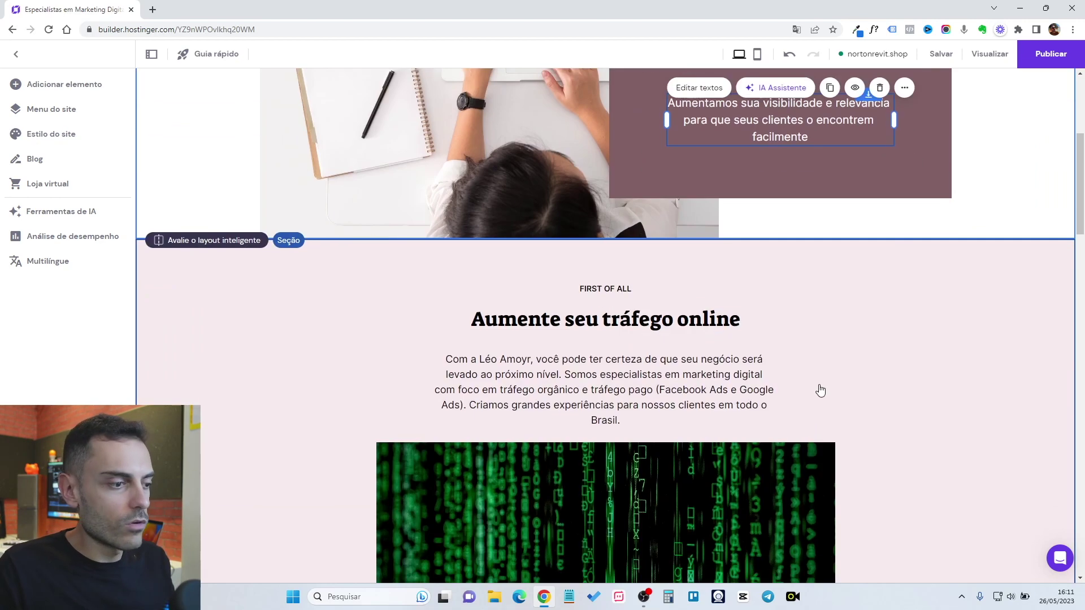
{"action": "left_click", "coordinate": [604, 289]}
{"action": "left_click", "coordinate": [604, 289]}
{"action": "key", "text": "Caps_Lock"}
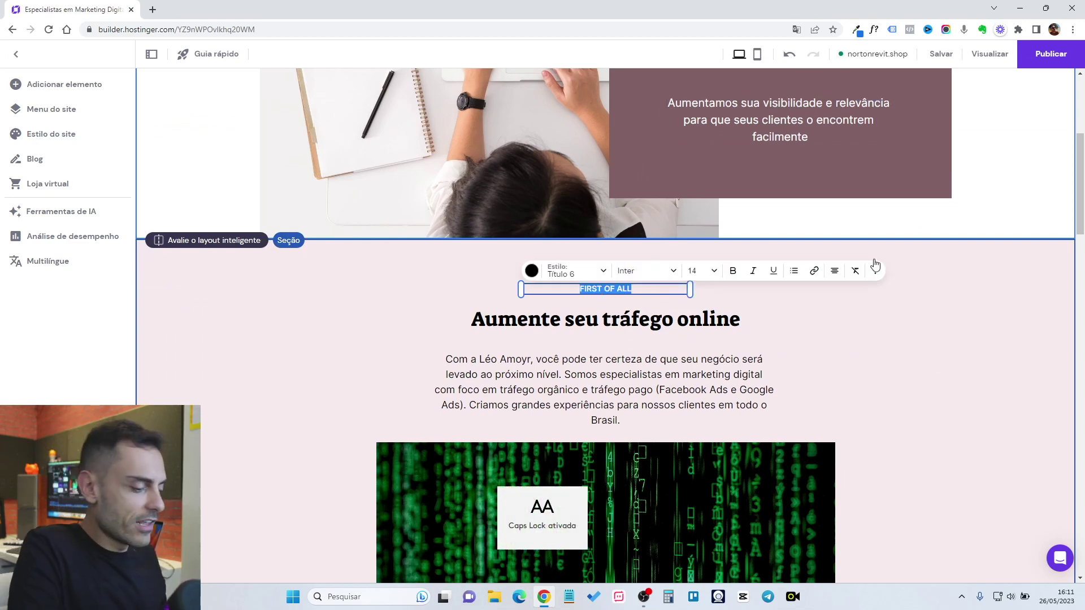
{"action": "type", "text": "PRI"}
{"action": "type", "text": "MEIRO DE T"}
{"action": "key", "text": "BackSpace"}
{"action": "type", "text": "DE TUDO"}
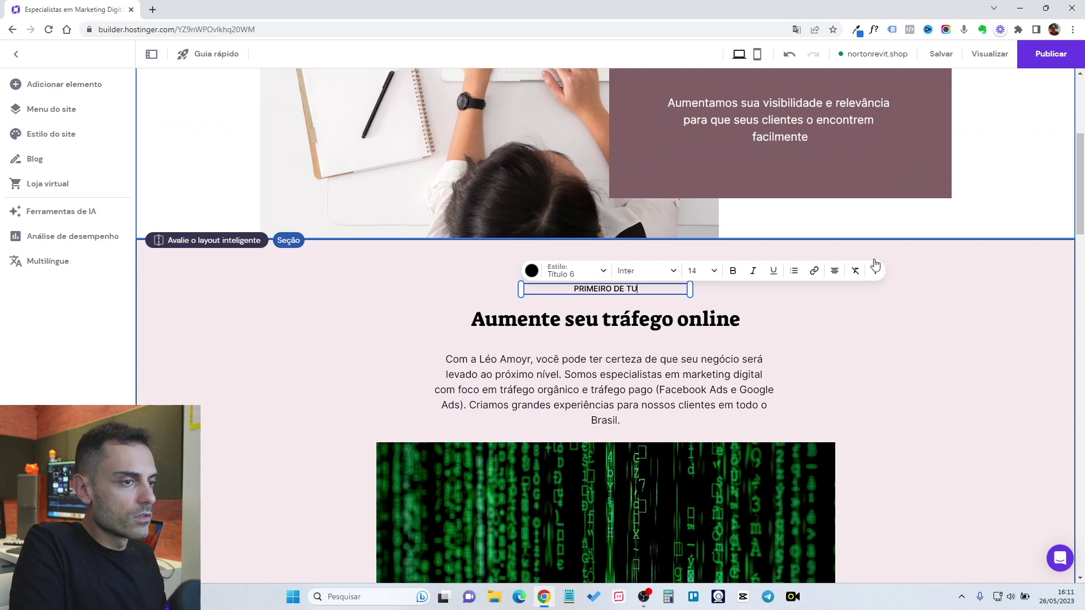
{"action": "left_click", "coordinate": [603, 317]}
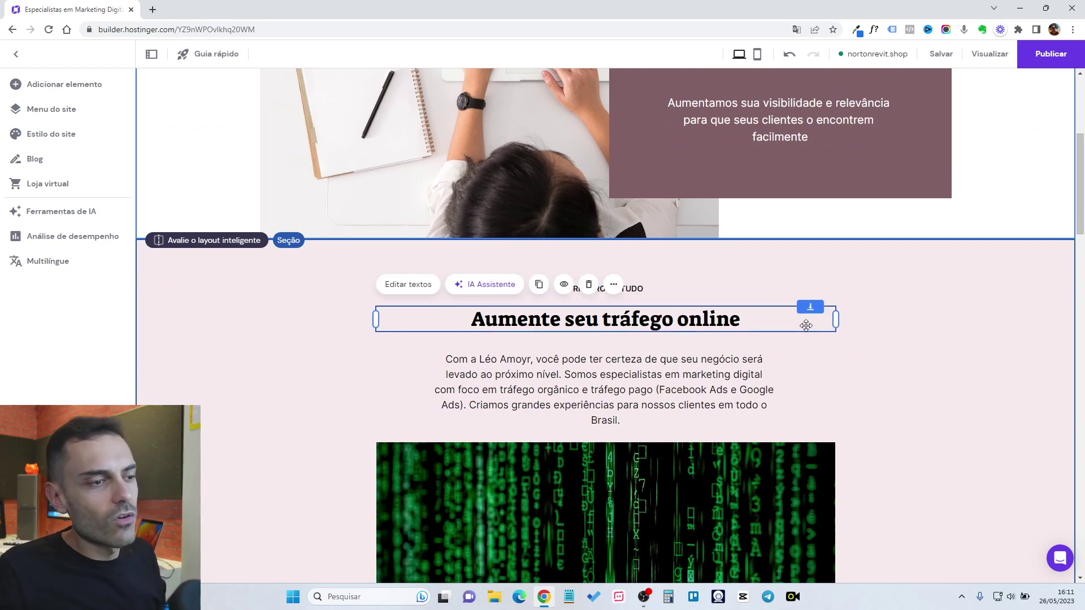
Step: Open the settings of the green Matrix code image, try the Deslizar animation, and apply Ampliar
{"action": "scroll", "coordinate": [594, 281], "scroll_direction": "down", "scroll_amount": 7}
{"action": "scroll", "coordinate": [564, 316], "scroll_direction": "up", "scroll_amount": 3}
{"action": "left_click", "coordinate": [564, 315]}
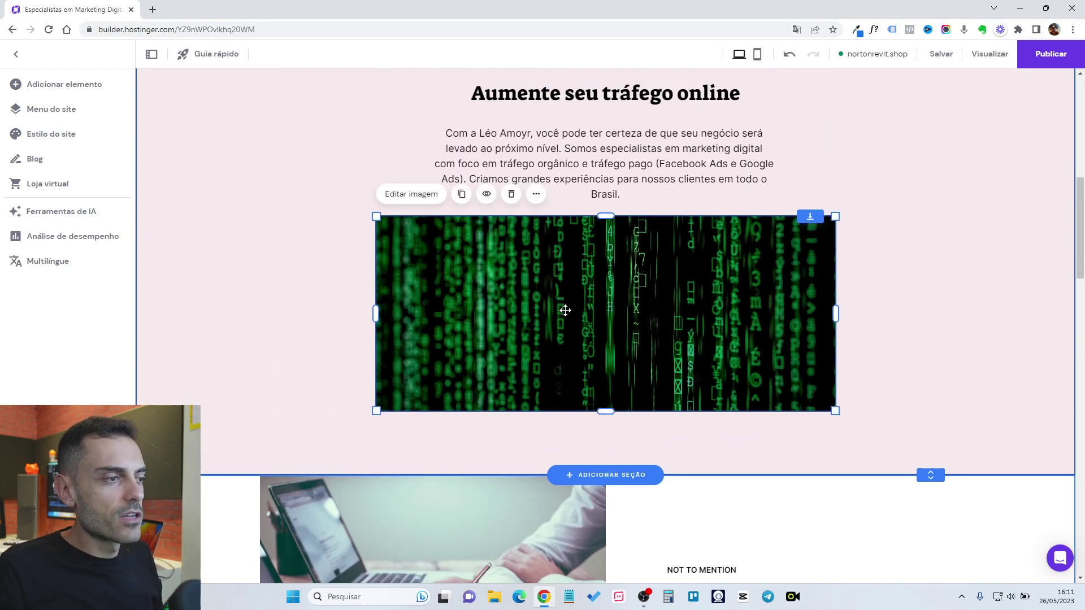
{"action": "left_click", "coordinate": [423, 197]}
{"action": "left_click", "coordinate": [908, 284]}
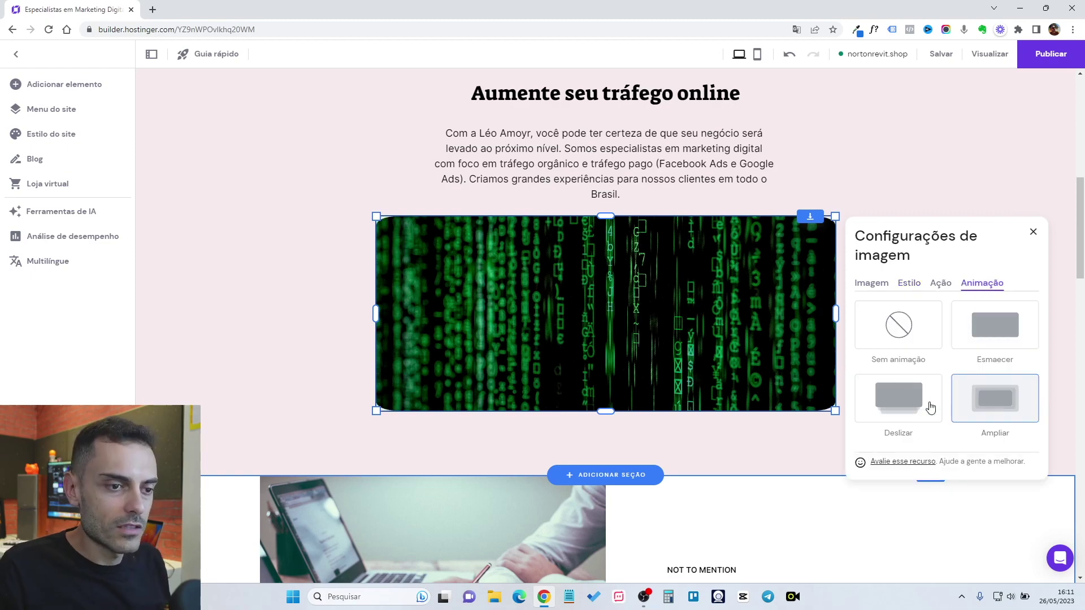
{"action": "left_click", "coordinate": [899, 399]}
{"action": "left_click", "coordinate": [996, 409]}
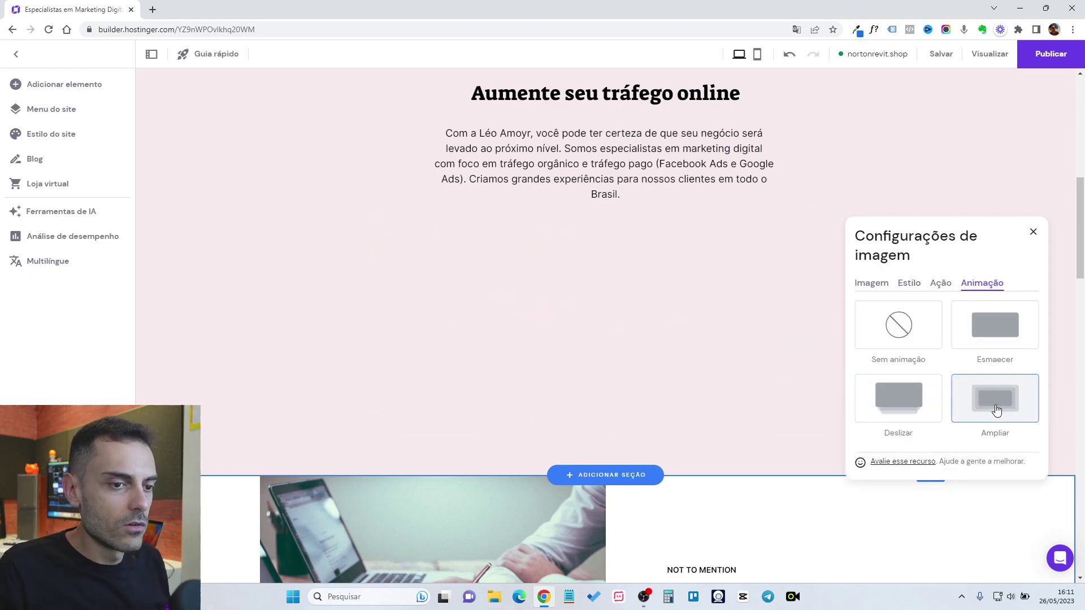
Step: Reduce the Matrix image's corner rounding to the minimum and close the image settings
{"action": "left_click", "coordinate": [873, 284]}
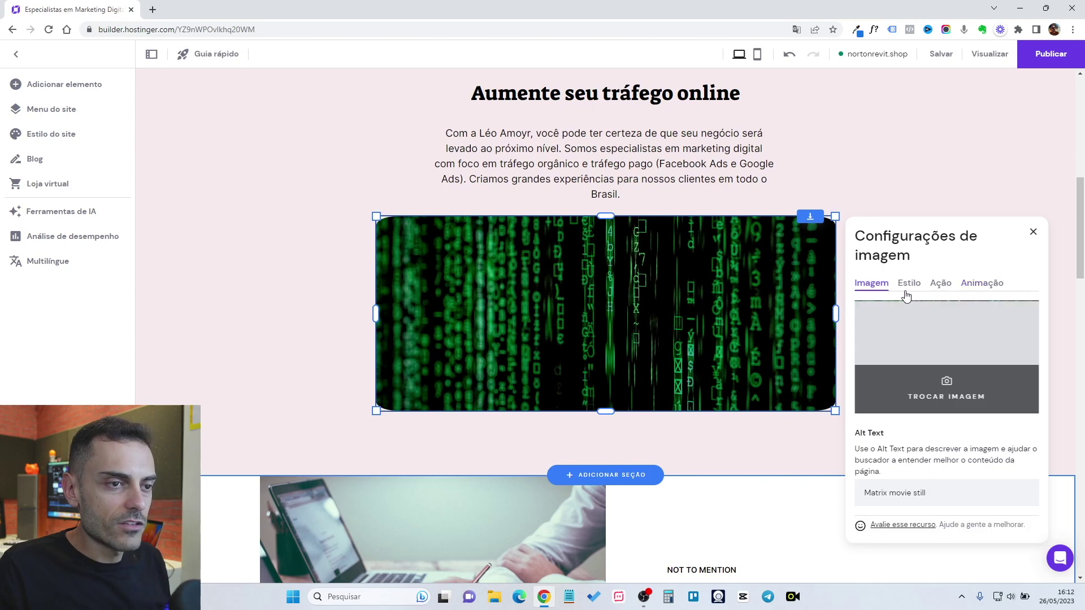
{"action": "left_click", "coordinate": [910, 284]}
{"action": "left_click_drag", "start_coordinate": [872, 367], "coordinate": [857, 367]}
{"action": "left_click", "coordinate": [1029, 191]}
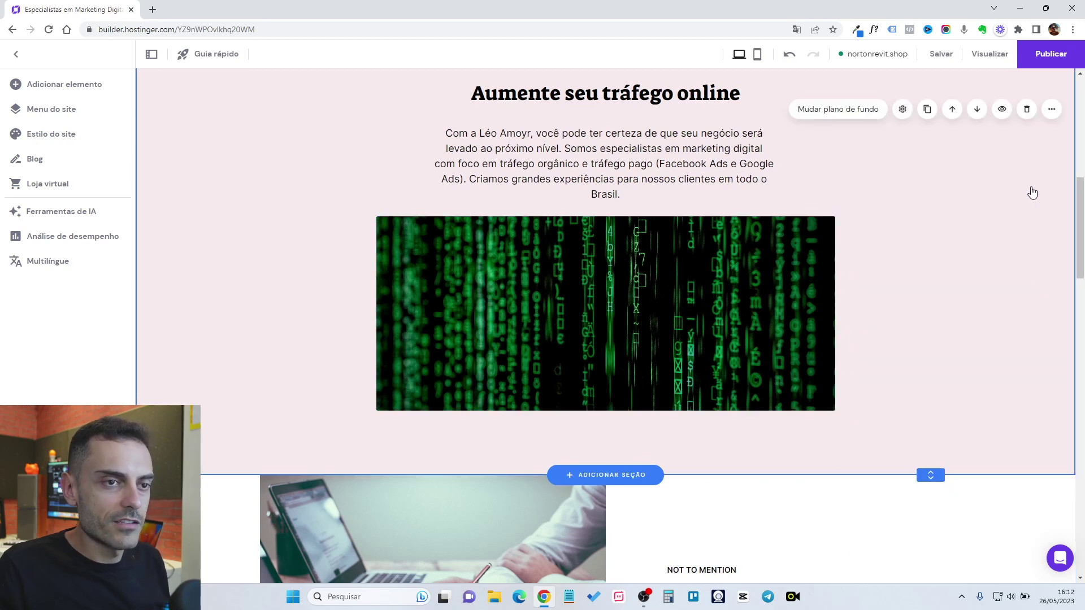
Step: Narrow the "Aumente seu tráfego online" heading's text box and move it toward the left half of its section
{"action": "scroll", "coordinate": [716, 285], "scroll_direction": "up", "scroll_amount": 2}
{"action": "scroll", "coordinate": [715, 284], "scroll_direction": "up", "scroll_amount": 2}
{"action": "mouse_move", "coordinate": [565, 261]}
{"action": "left_mouse_down"}
{"action": "mouse_move", "coordinate": [448, 261]}
{"action": "mouse_move", "coordinate": [684, 277]}
{"action": "mouse_move", "coordinate": [580, 267]}
{"action": "left_mouse_up"}
{"action": "left_click_drag", "start_coordinate": [864, 254], "coordinate": [686, 254]}
{"action": "left_click_drag", "start_coordinate": [609, 253], "coordinate": [543, 274]}
Step: Narrow the description paragraph and place it right of the heading, and move the "PRIMEIRO DE TUDO" label beneath the heading
{"action": "left_click", "coordinate": [446, 334]}
{"action": "left_click_drag", "start_coordinate": [436, 339], "coordinate": [684, 272]}
{"action": "left_click", "coordinate": [523, 291]}
{"action": "left_click_drag", "start_coordinate": [613, 235], "coordinate": [473, 323]}
Step: Adjust the paragraph's position beside the heading, and shift the heading, label and paragraph slightly upward as a group
{"action": "left_click", "coordinate": [785, 308]}
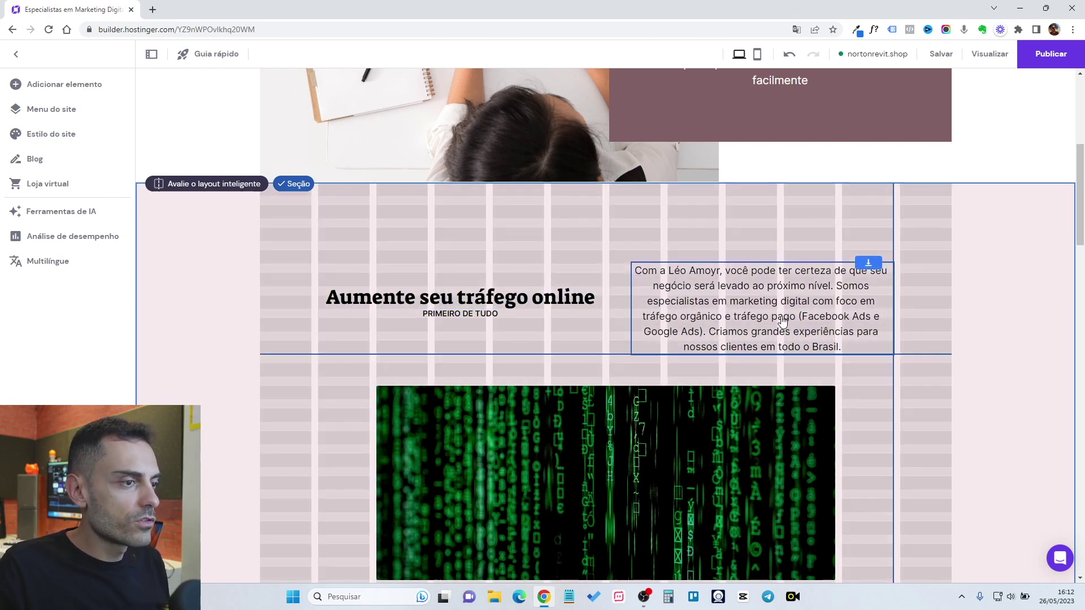
{"action": "mouse_move", "coordinate": [785, 308]}
{"action": "left_mouse_down"}
{"action": "mouse_move", "coordinate": [762, 316]}
{"action": "mouse_move", "coordinate": [771, 321]}
{"action": "left_mouse_up"}
{"action": "left_click_drag", "start_coordinate": [943, 226], "coordinate": [339, 364]}
{"action": "left_click_drag", "start_coordinate": [621, 333], "coordinate": [632, 310]}
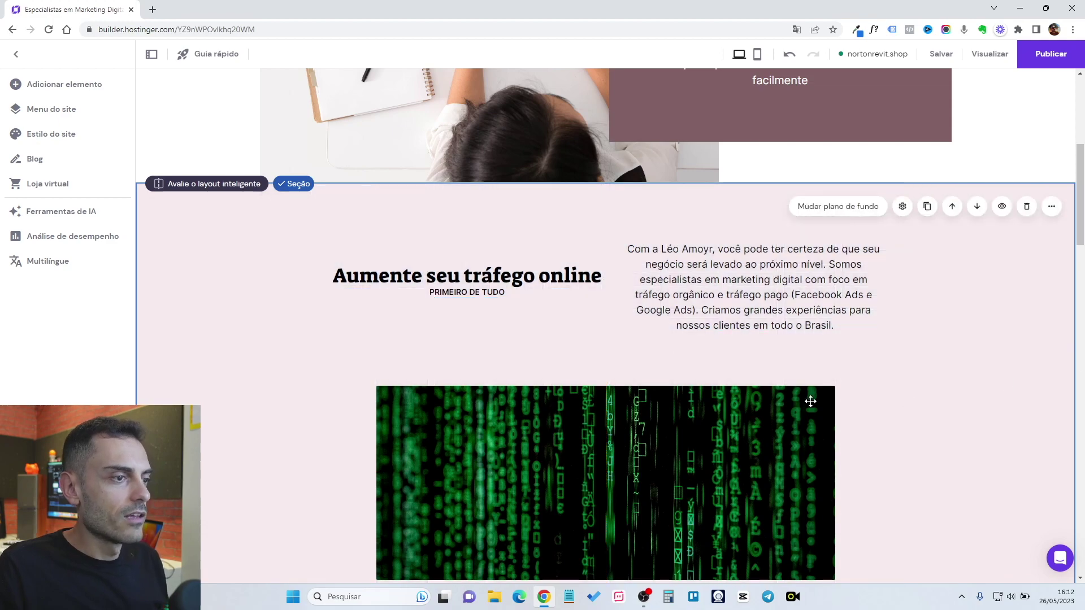
Step: Lower the bottom edge of the "Aumente seu tráfego online" section slightly
{"action": "scroll", "coordinate": [810, 401], "scroll_direction": "down", "scroll_amount": 9}
{"action": "scroll", "coordinate": [635, 310], "scroll_direction": "up", "scroll_amount": 3}
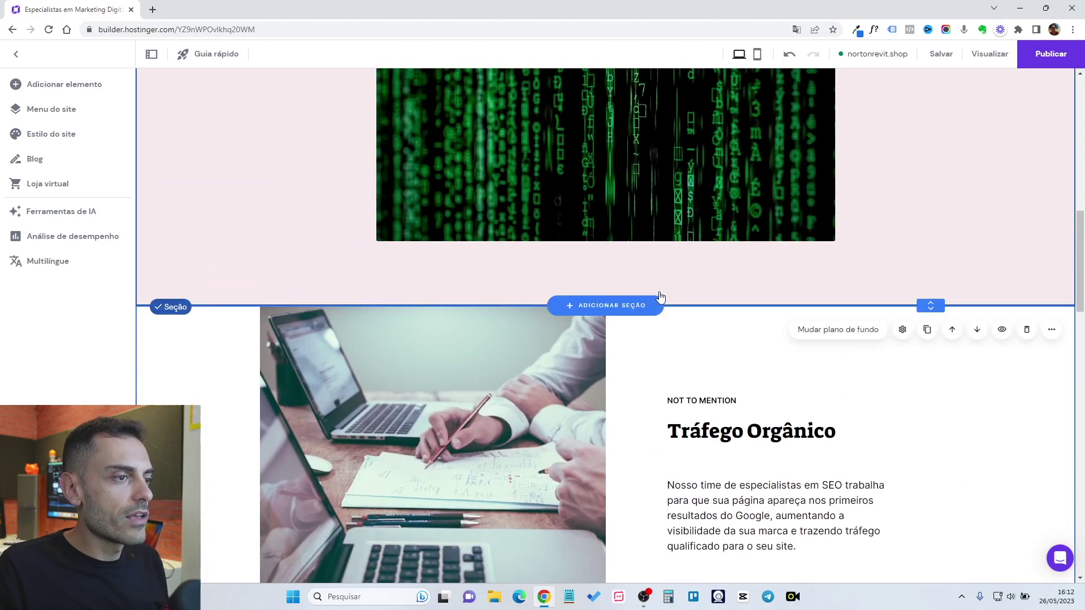
{"action": "mouse_move", "coordinate": [931, 305]}
{"action": "left_mouse_down"}
{"action": "mouse_move", "coordinate": [925, 499]}
{"action": "mouse_move", "coordinate": [942, 414]}
{"action": "mouse_move", "coordinate": [940, 317]}
{"action": "left_mouse_up"}
Step: Examine the remaining page sections down to the contact form and footer, and return to the tráfego online section
{"action": "scroll", "coordinate": [649, 415], "scroll_direction": "down", "scroll_amount": 8}
{"action": "scroll", "coordinate": [586, 345], "scroll_direction": "down", "scroll_amount": 6}
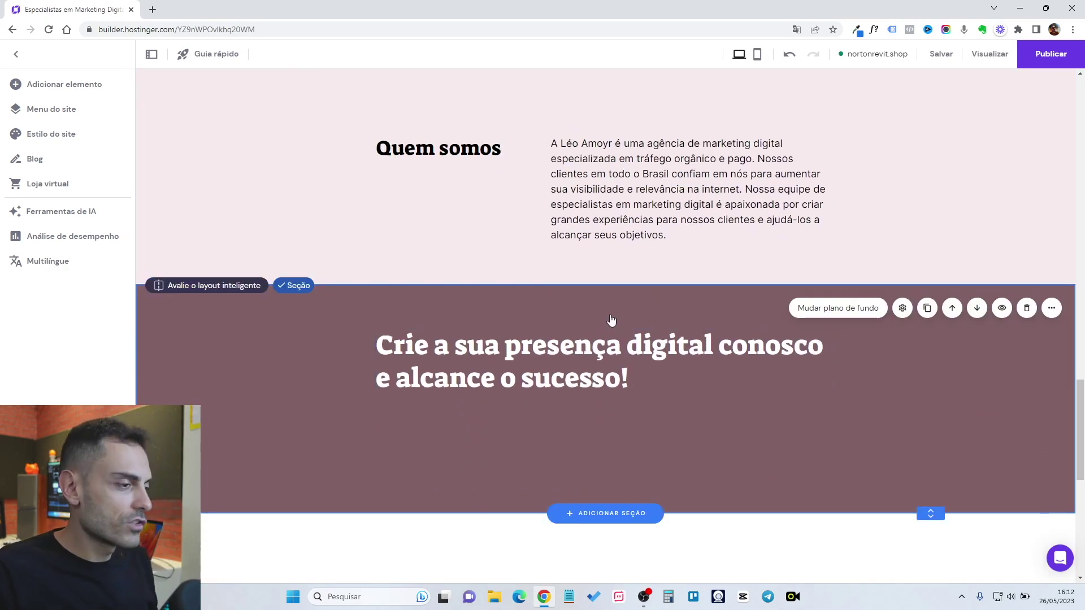
{"action": "scroll", "coordinate": [624, 314], "scroll_direction": "down", "scroll_amount": 8}
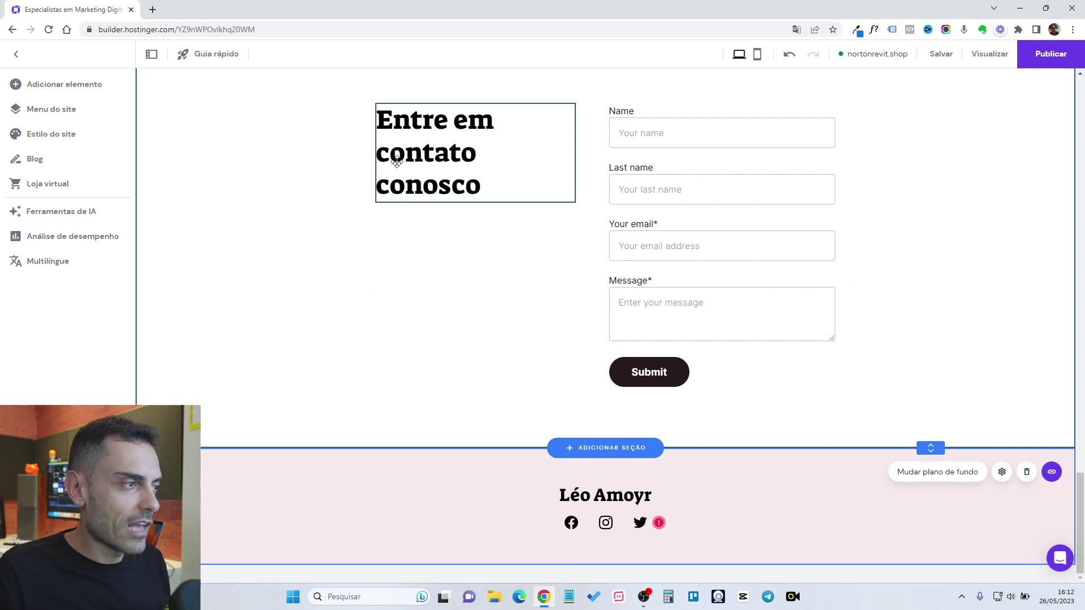
{"action": "scroll", "coordinate": [565, 300], "scroll_direction": "up", "scroll_amount": 3}
{"action": "scroll", "coordinate": [678, 295], "scroll_direction": "down", "scroll_amount": 3}
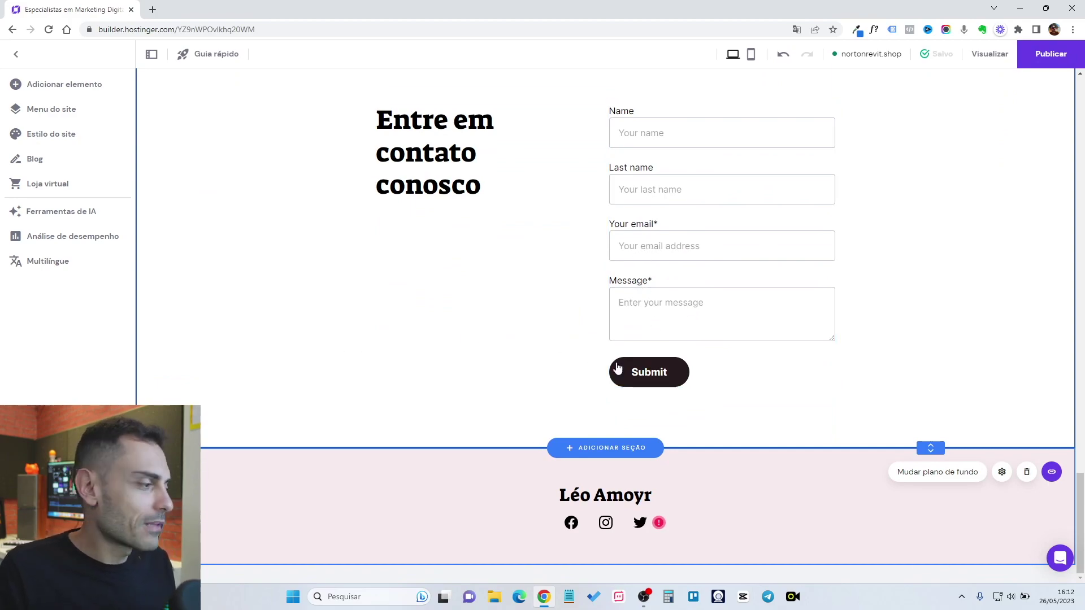
{"action": "scroll", "coordinate": [729, 325], "scroll_direction": "up", "scroll_amount": 15}
{"action": "scroll", "coordinate": [731, 338], "scroll_direction": "up", "scroll_amount": 3}
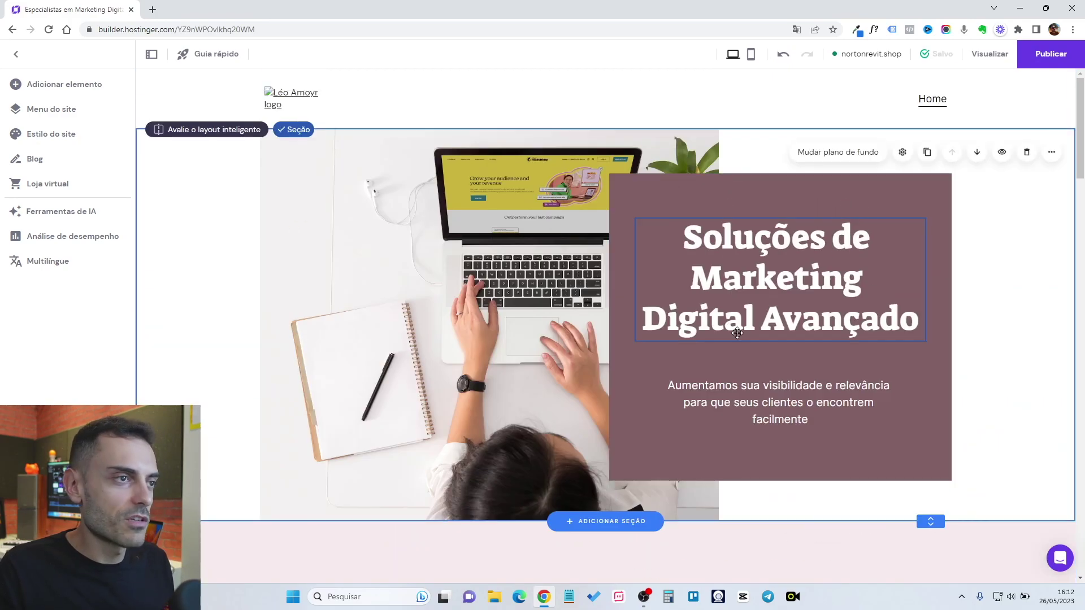
{"action": "scroll", "coordinate": [192, 153], "scroll_direction": "down", "scroll_amount": 6}
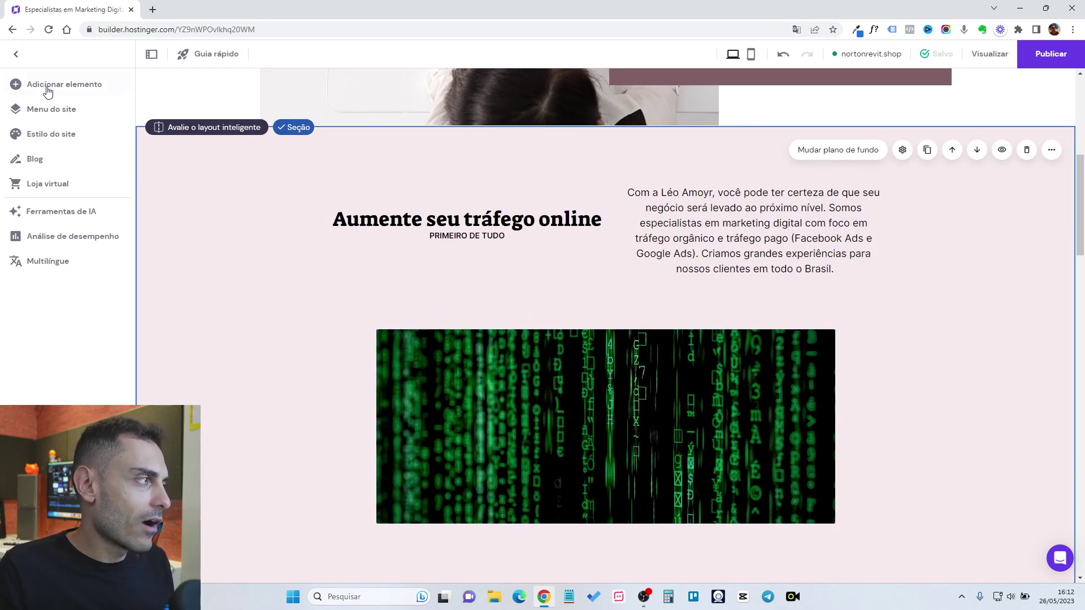
Step: Check the multilingual options, and open the site's integrations settings
{"action": "left_click", "coordinate": [47, 263]}
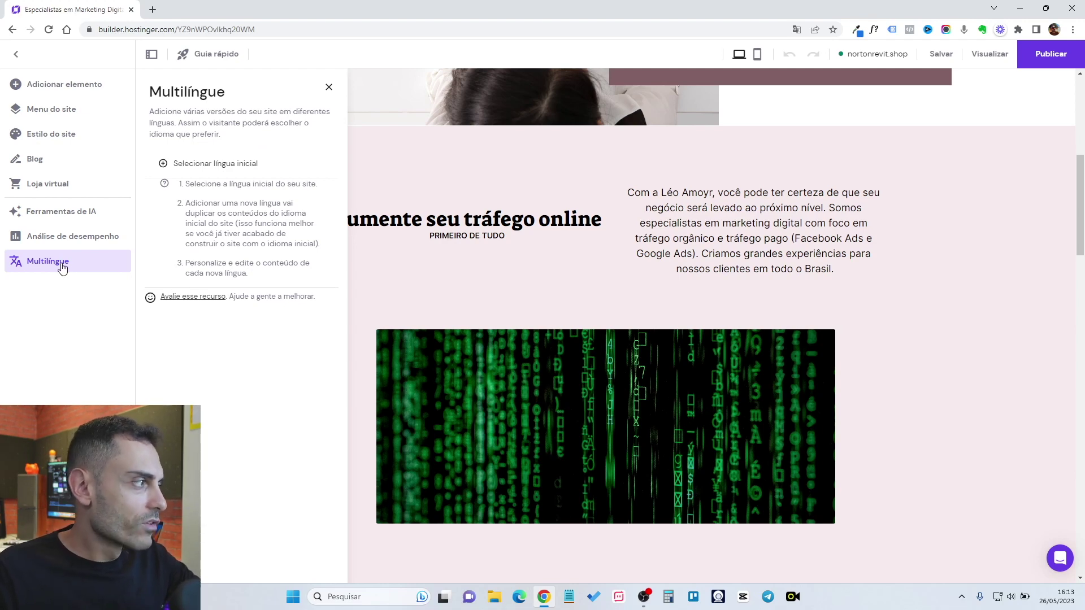
{"action": "left_click", "coordinate": [15, 565]}
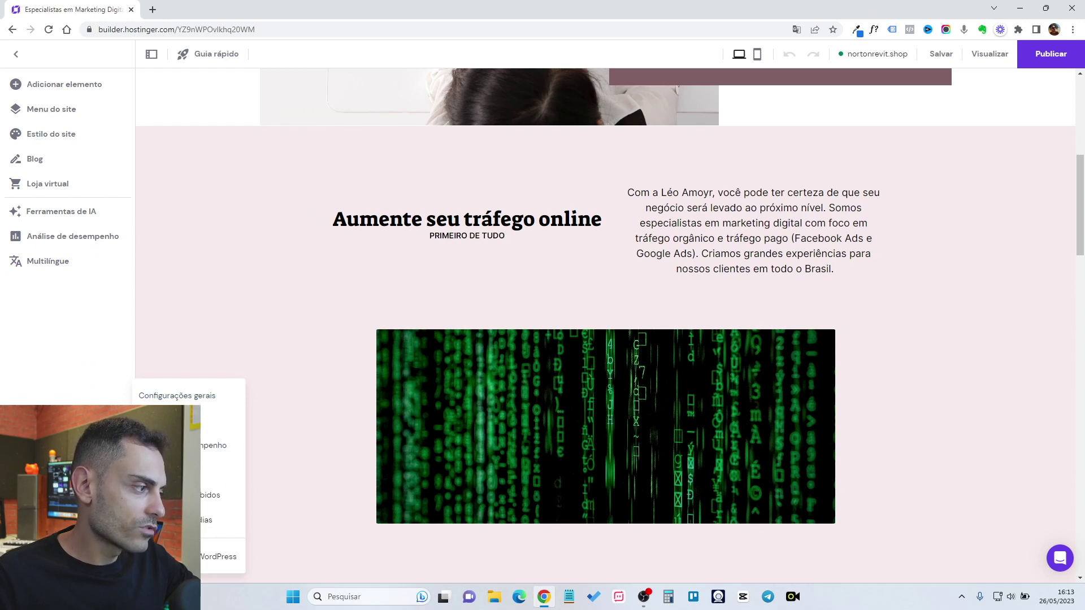
{"action": "left_click", "coordinate": [164, 420]}
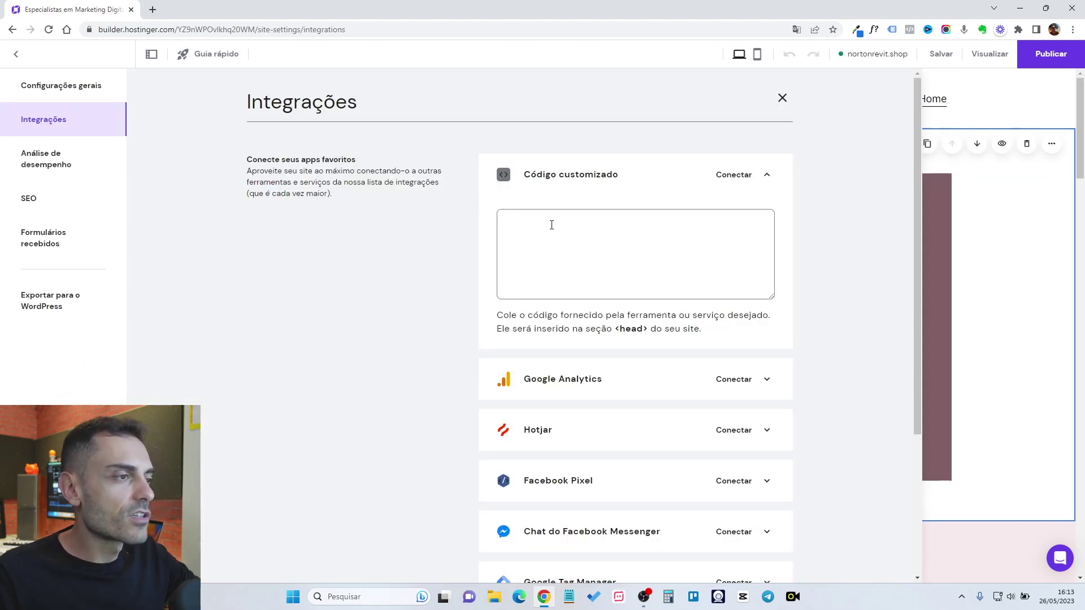
Step: Examine the custom code integration's field and its note about insertion in the <head> section
{"action": "left_click", "coordinate": [646, 273]}
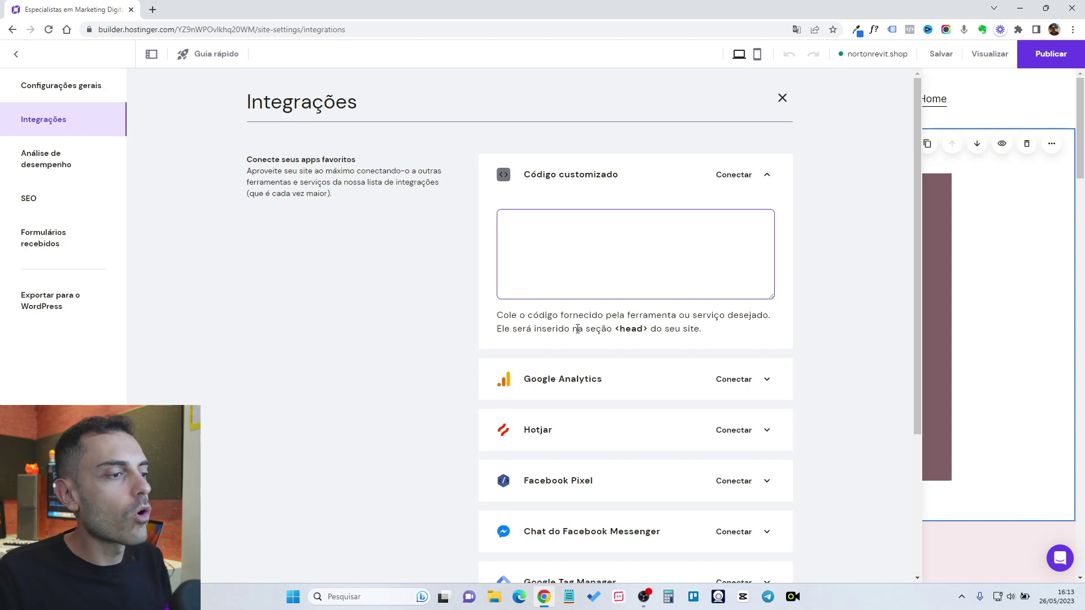
{"action": "double_click", "coordinate": [630, 328]}
{"action": "left_click", "coordinate": [656, 328]}
{"action": "left_click", "coordinate": [594, 234]}
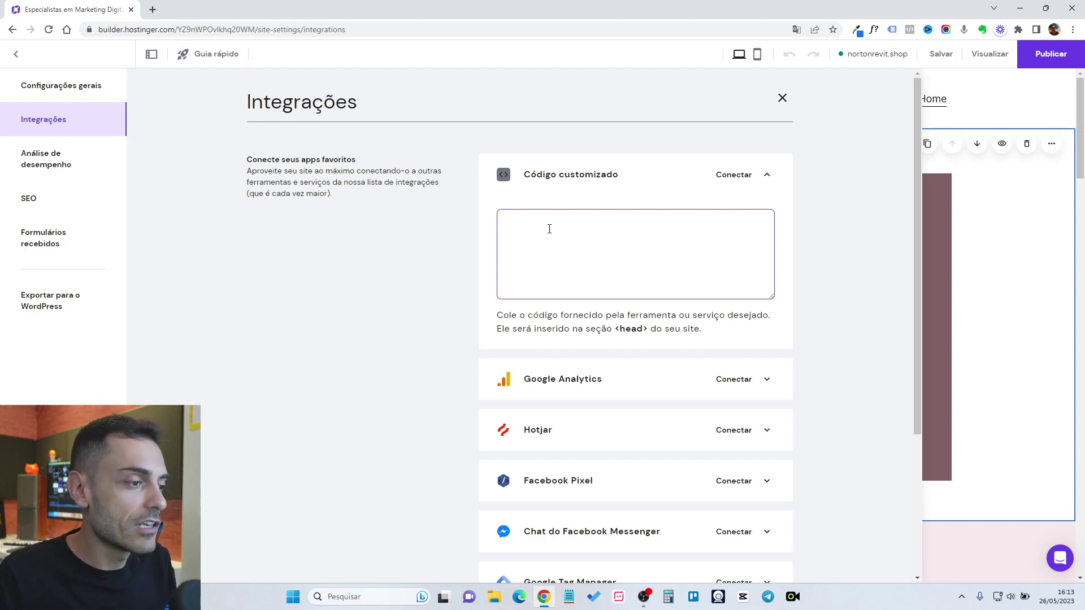
Step: Examine the available integrations from Google Analytics to Google AdMob, and collapse the custom code entry
{"action": "scroll", "coordinate": [550, 229], "scroll_direction": "down", "scroll_amount": 3}
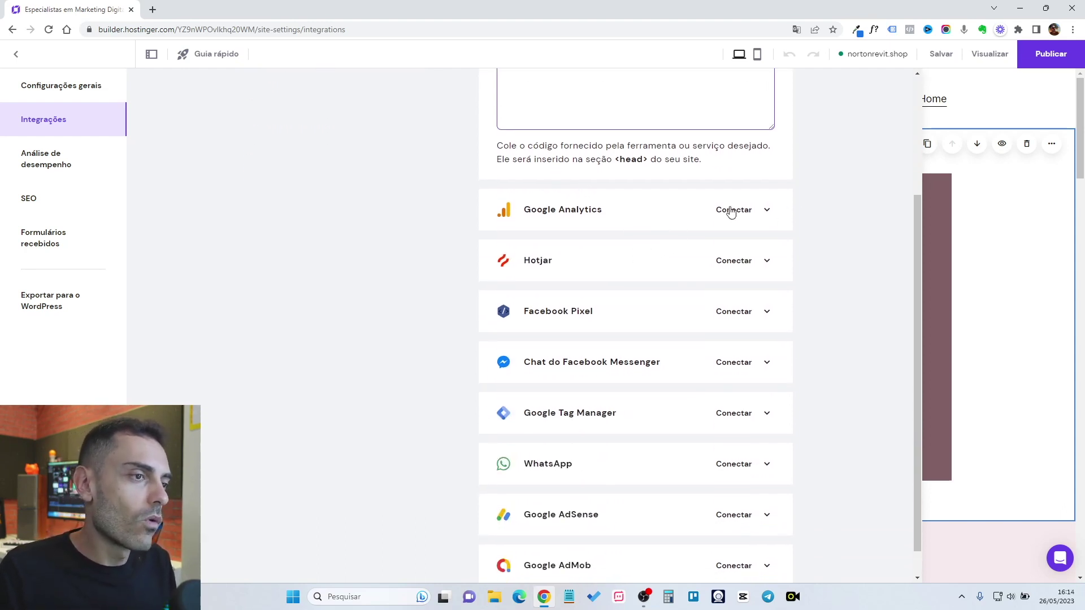
{"action": "scroll", "coordinate": [723, 218], "scroll_direction": "down", "scroll_amount": 1}
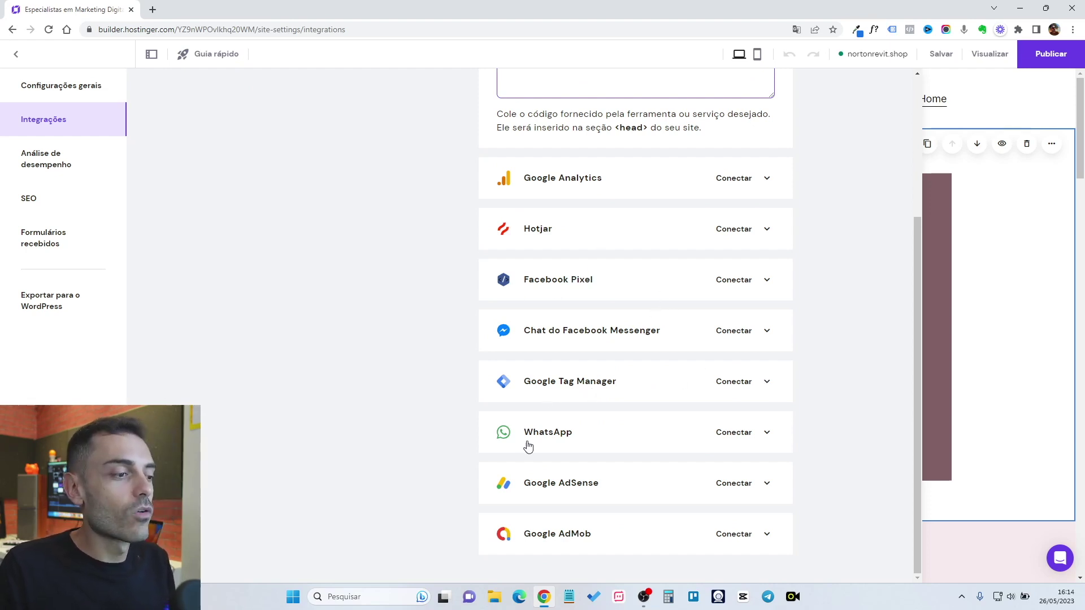
{"action": "scroll", "coordinate": [695, 488], "scroll_direction": "up", "scroll_amount": 4}
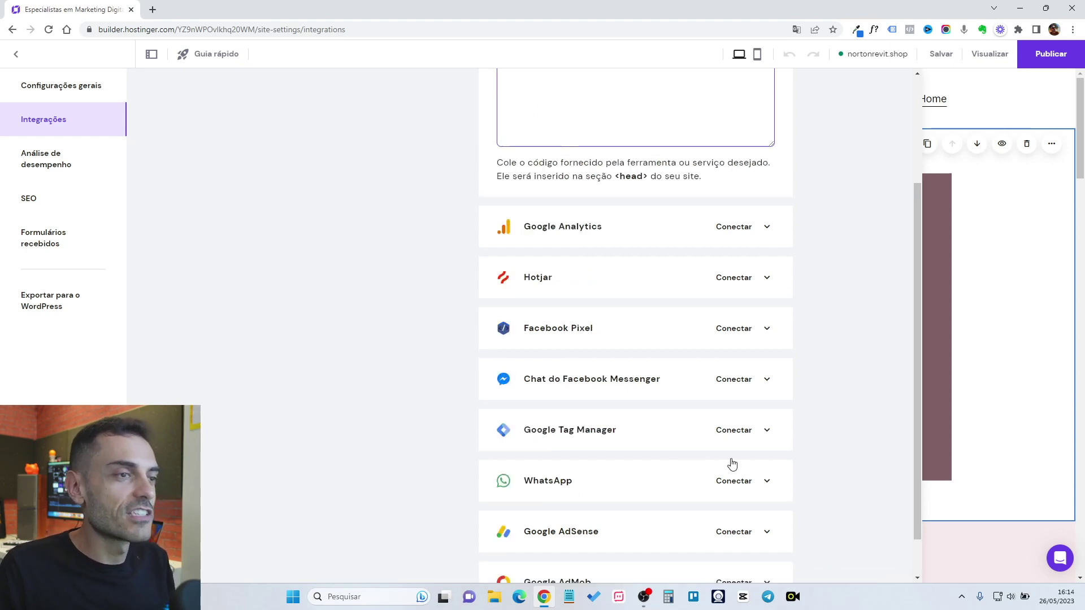
{"action": "left_click", "coordinate": [767, 175]}
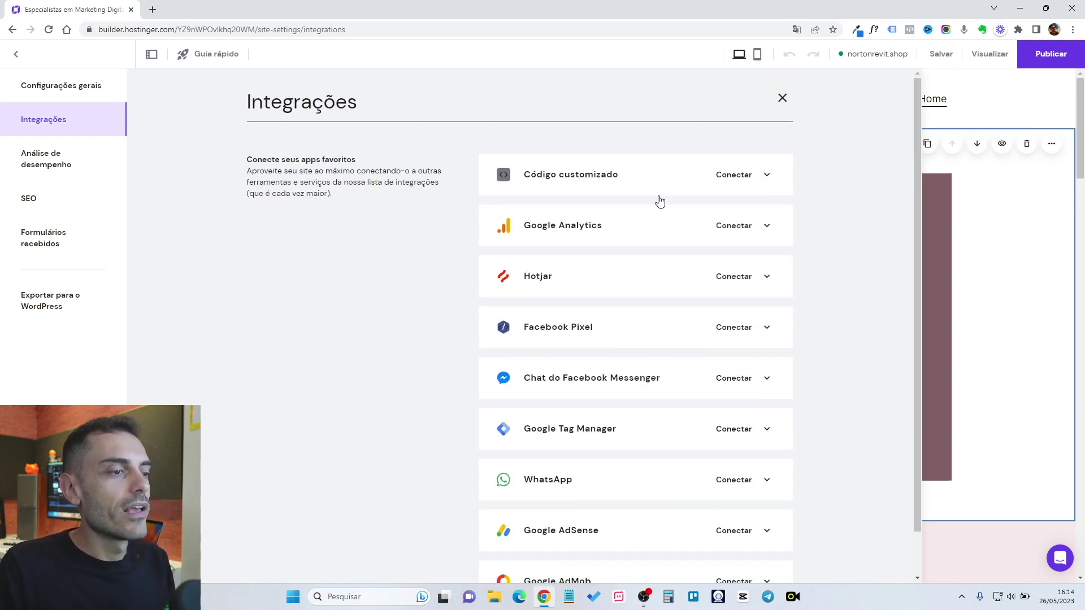
{"action": "scroll", "coordinate": [531, 507], "scroll_direction": "down", "scroll_amount": 2}
{"action": "scroll", "coordinate": [688, 184], "scroll_direction": "up", "scroll_amount": 2}
{"action": "scroll", "coordinate": [493, 465], "scroll_direction": "down", "scroll_amount": 2}
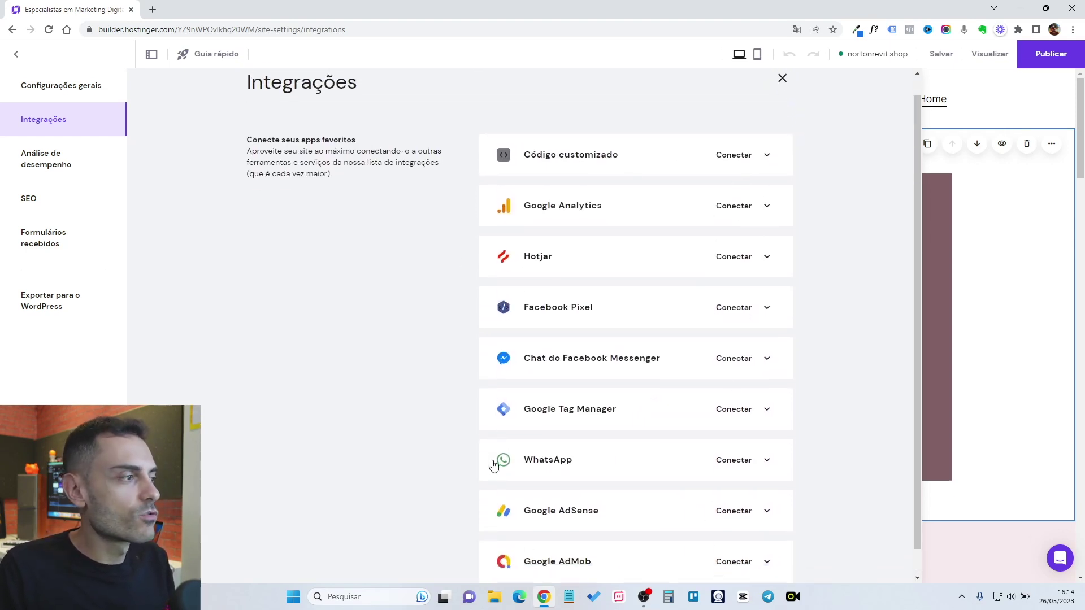
{"action": "scroll", "coordinate": [662, 375], "scroll_direction": "up", "scroll_amount": 2}
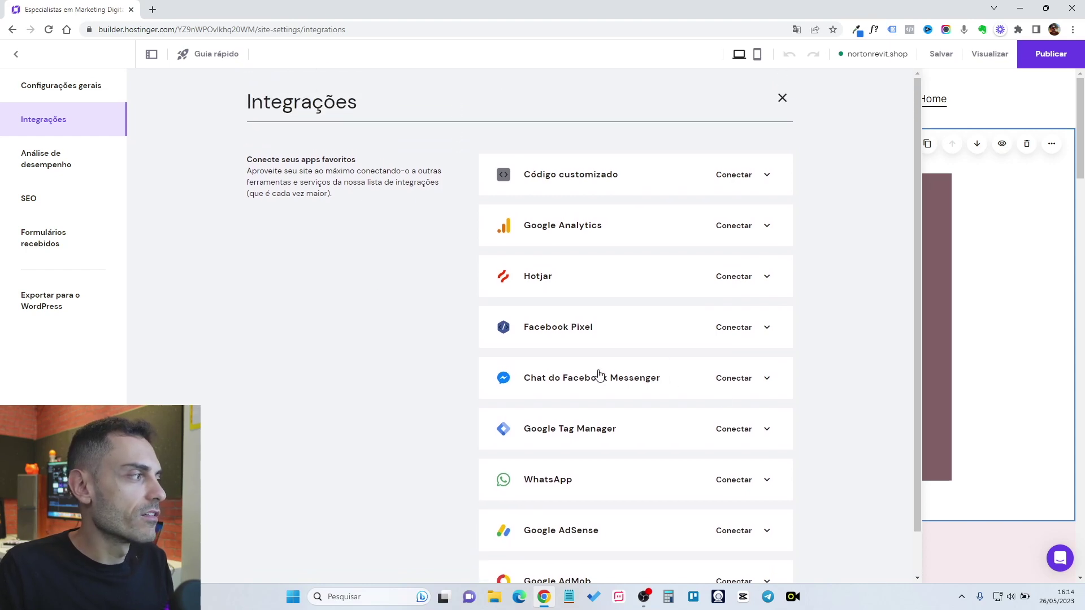
Step: Open the site's SEO settings and examine the useful links, SEO progress and search result preview
{"action": "left_click", "coordinate": [31, 198]}
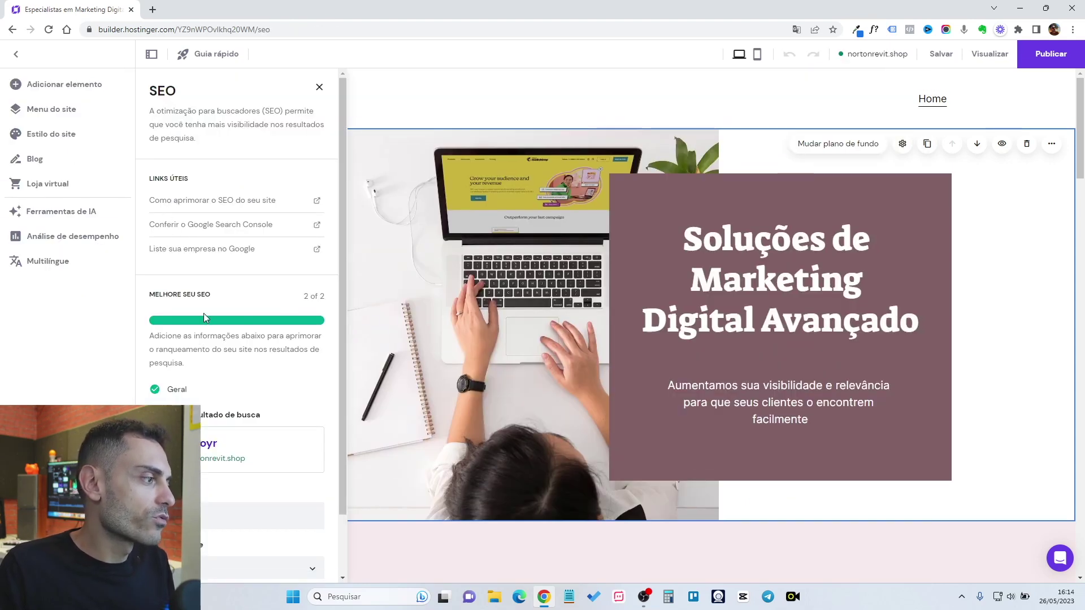
{"action": "scroll", "coordinate": [189, 274], "scroll_direction": "down", "scroll_amount": 2}
{"action": "scroll", "coordinate": [236, 282], "scroll_direction": "up", "scroll_amount": 2}
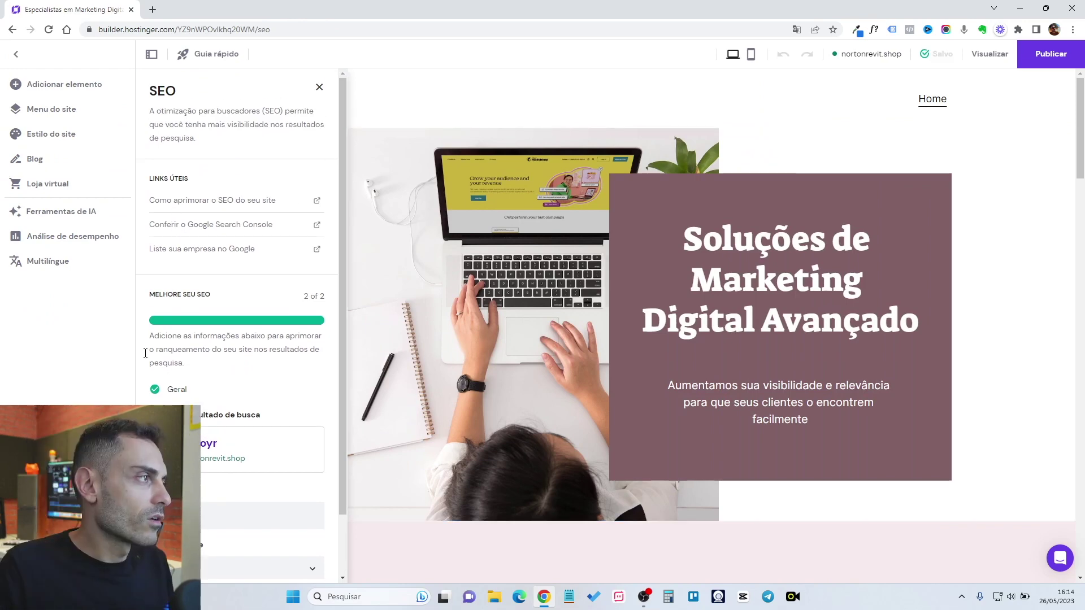
{"action": "scroll", "coordinate": [175, 350], "scroll_direction": "down", "scroll_amount": 2}
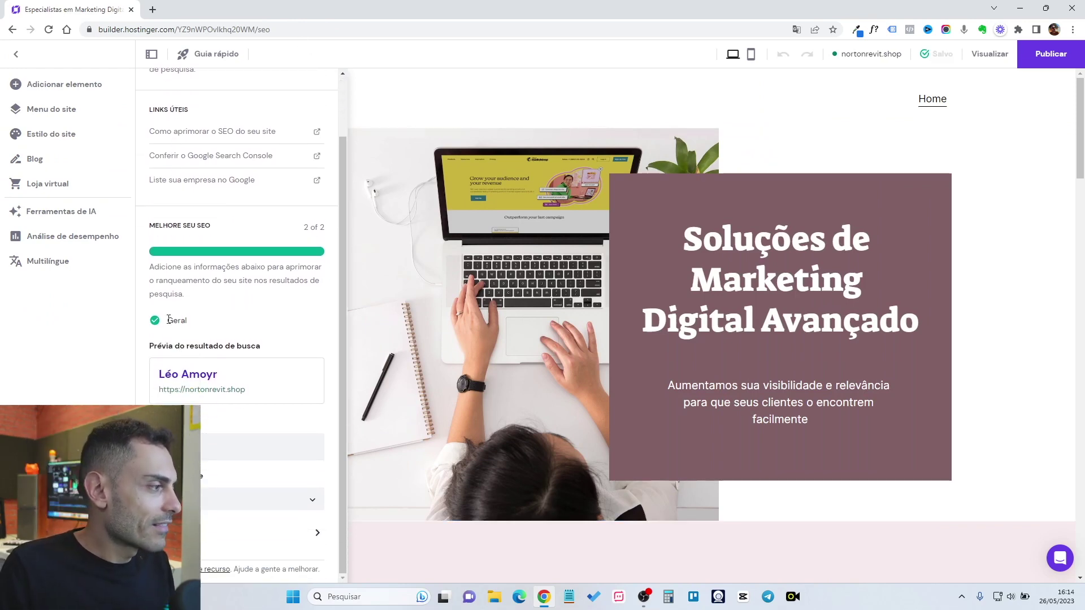
{"action": "scroll", "coordinate": [232, 186], "scroll_direction": "up", "scroll_amount": 2}
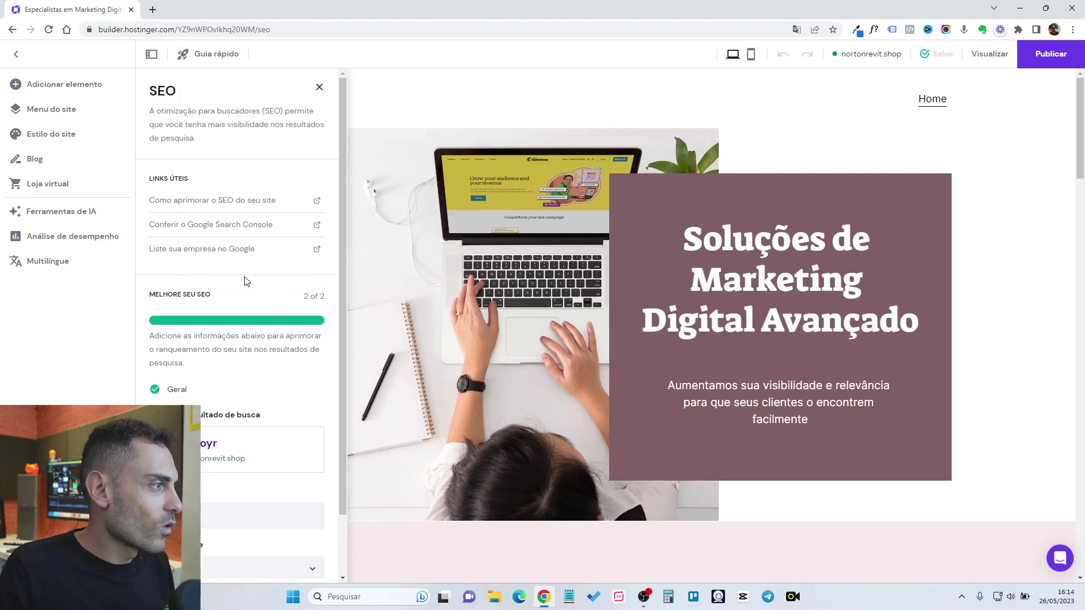
Step: Close the SEO settings, check the responses received through the contact form, and return to the page editor
{"action": "left_click", "coordinate": [328, 73]}
{"action": "scroll", "coordinate": [746, 339], "scroll_direction": "down", "scroll_amount": 15}
{"action": "scroll", "coordinate": [729, 322], "scroll_direction": "up", "scroll_amount": 3}
{"action": "scroll", "coordinate": [706, 226], "scroll_direction": "down", "scroll_amount": 3}
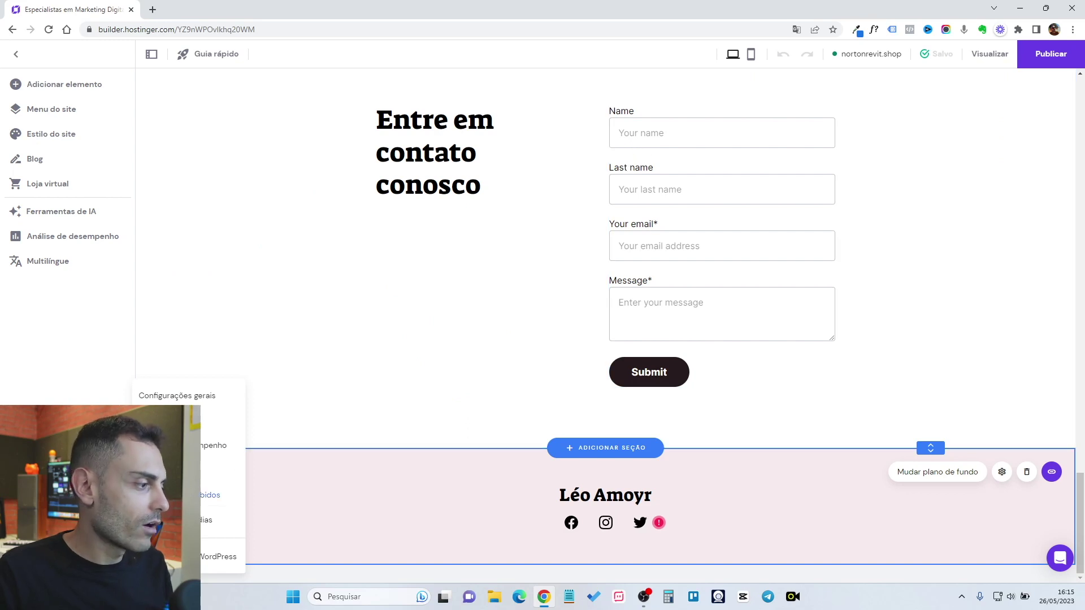
{"action": "left_click", "coordinate": [215, 495]}
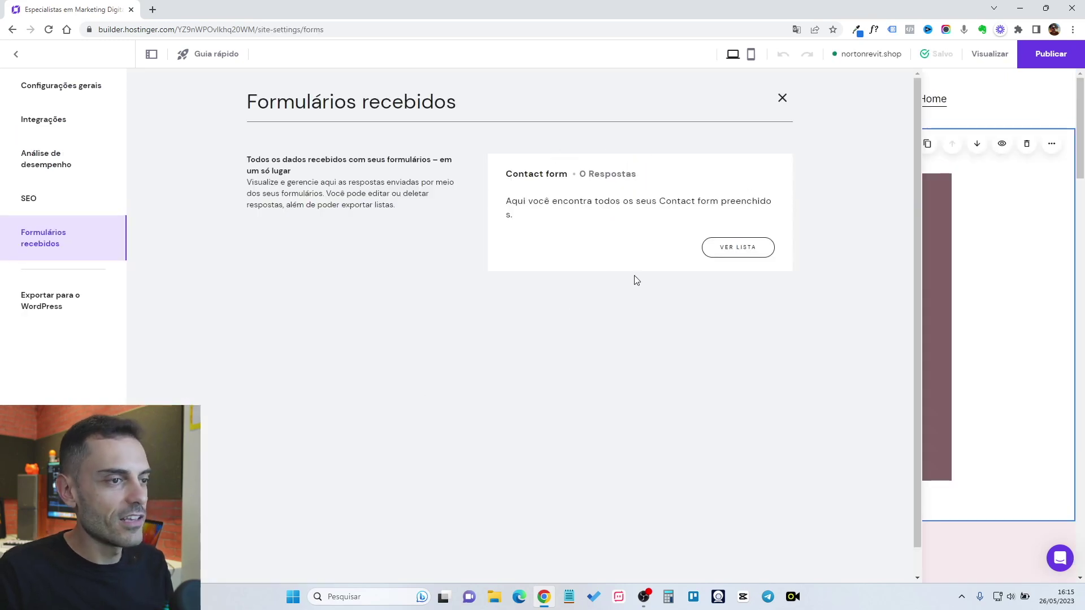
{"action": "left_click", "coordinate": [724, 247]}
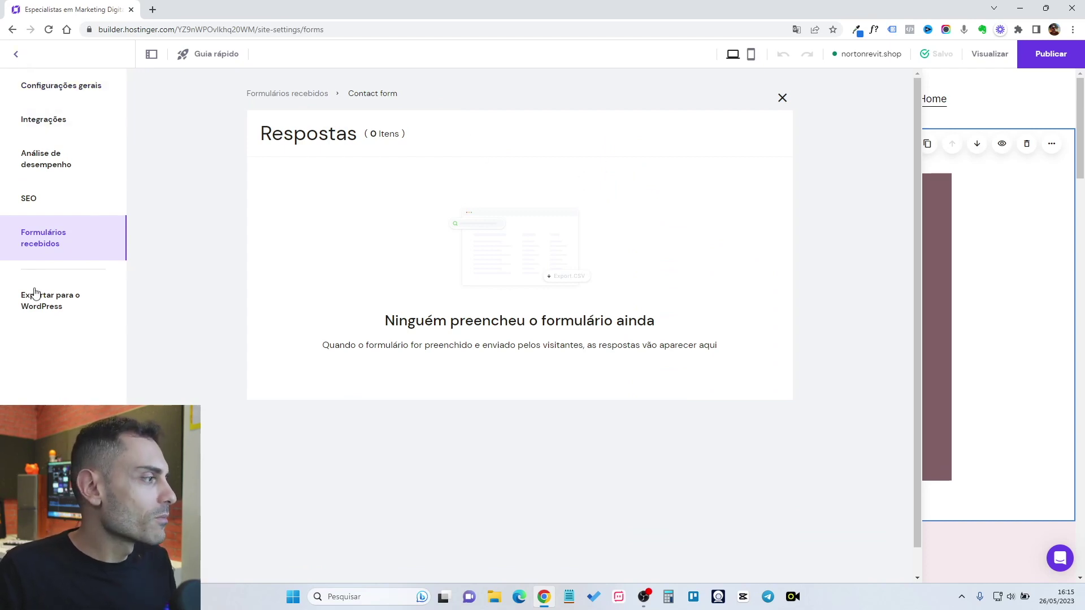
{"action": "left_click", "coordinate": [16, 53]}
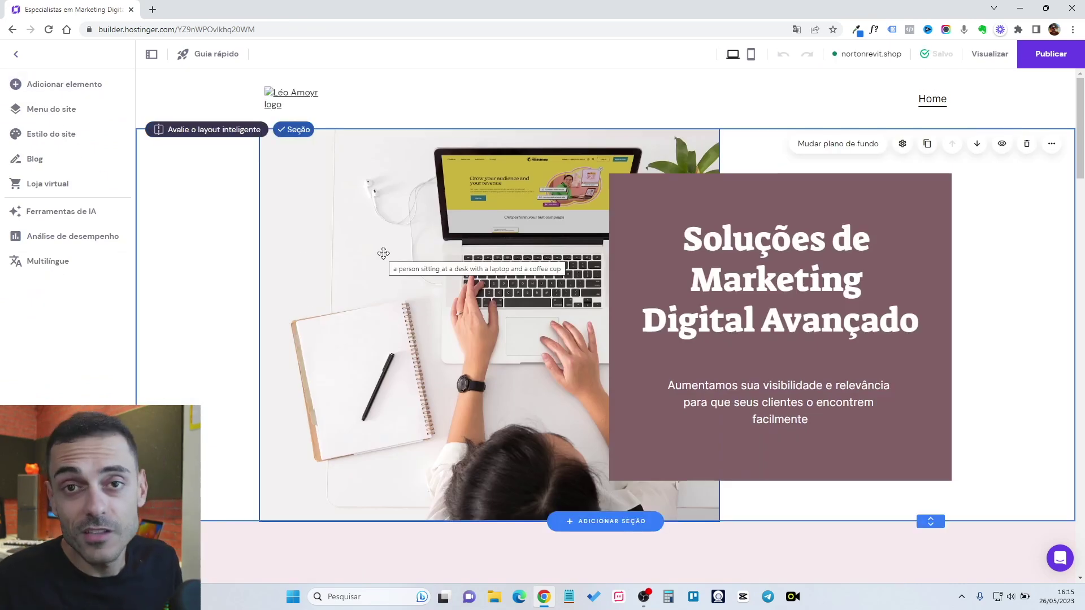
Step: Publish the site without editing the mobile version, and open the live page at nortonrevit.shop
{"action": "left_click", "coordinate": [1049, 56]}
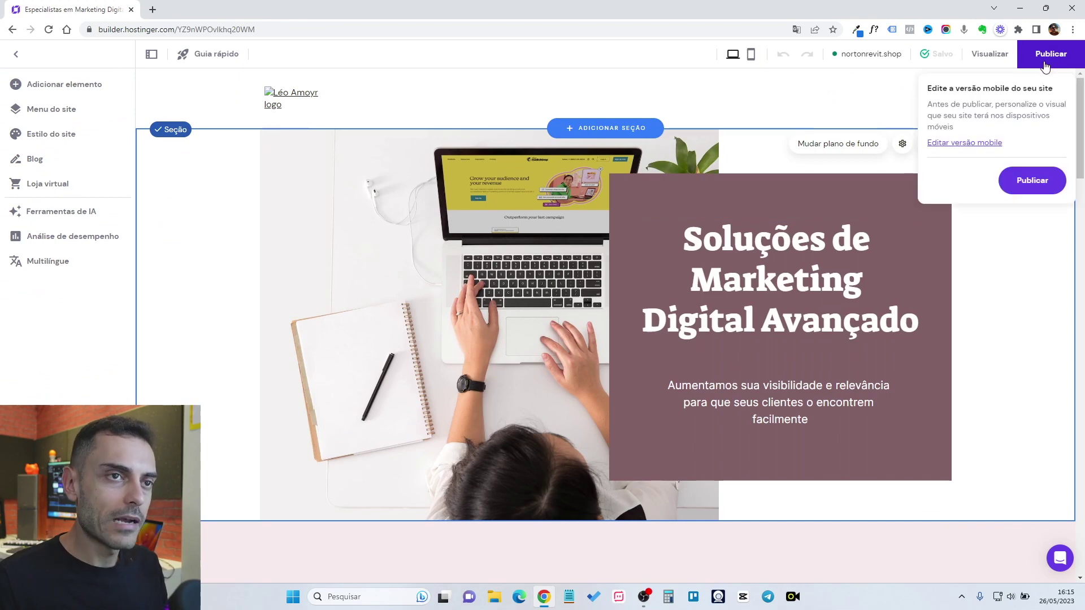
{"action": "left_click", "coordinate": [1031, 180]}
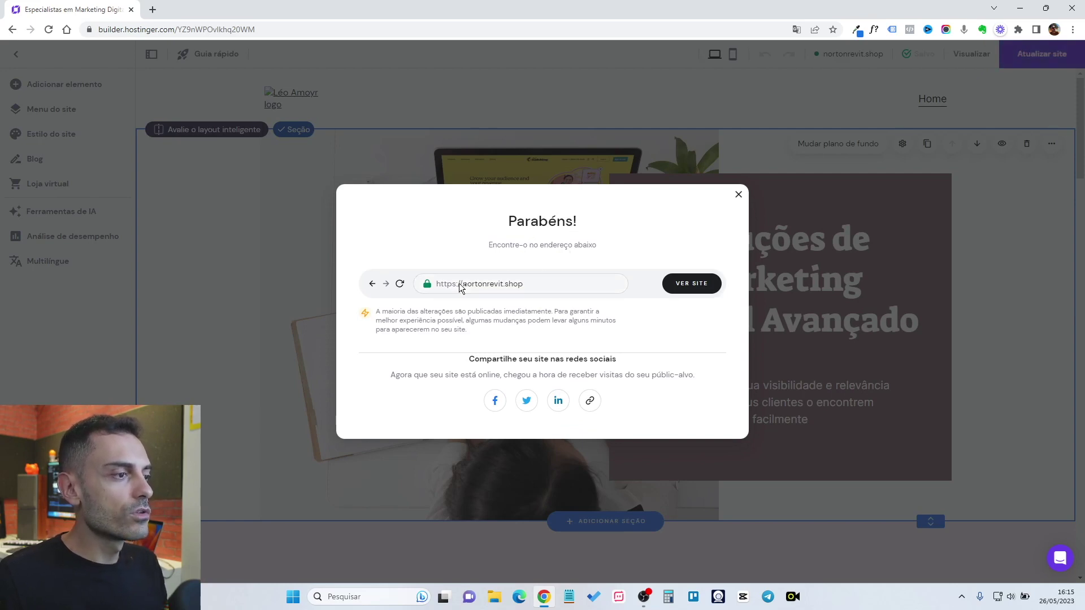
{"action": "left_click", "coordinate": [695, 283]}
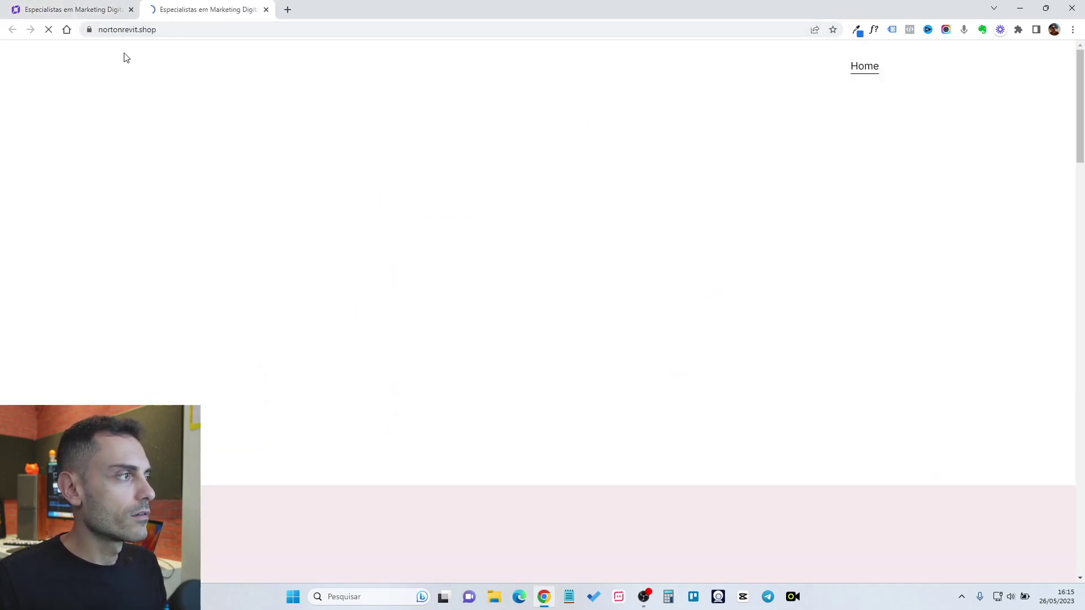
Step: Examine the published page from the hero section through to the contact form and footer
{"action": "scroll", "coordinate": [615, 229], "scroll_direction": "down", "scroll_amount": 20}
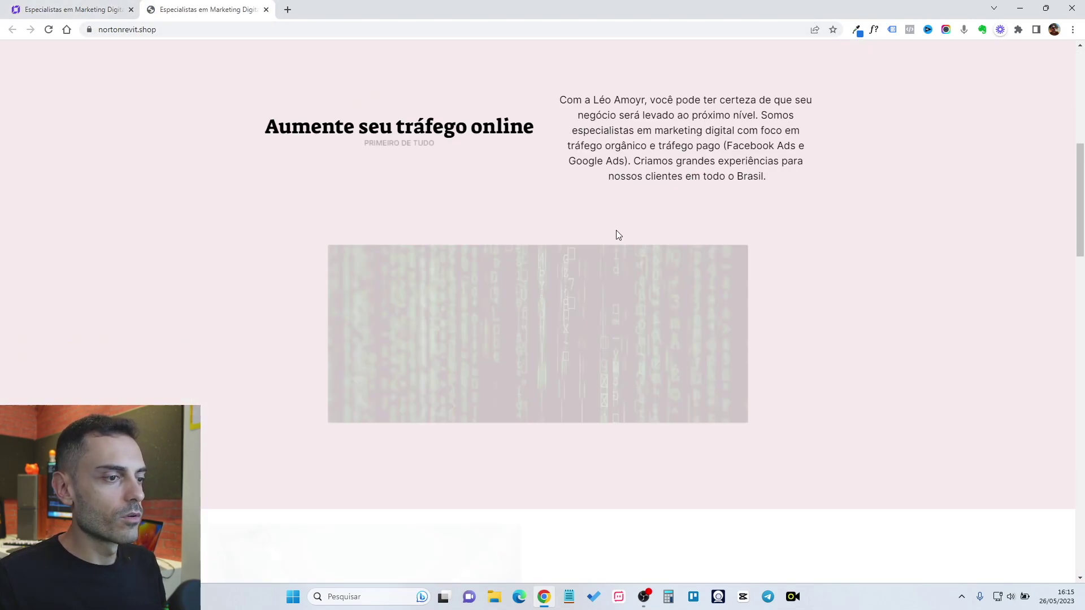
{"action": "scroll", "coordinate": [624, 321], "scroll_direction": "up", "scroll_amount": 20}
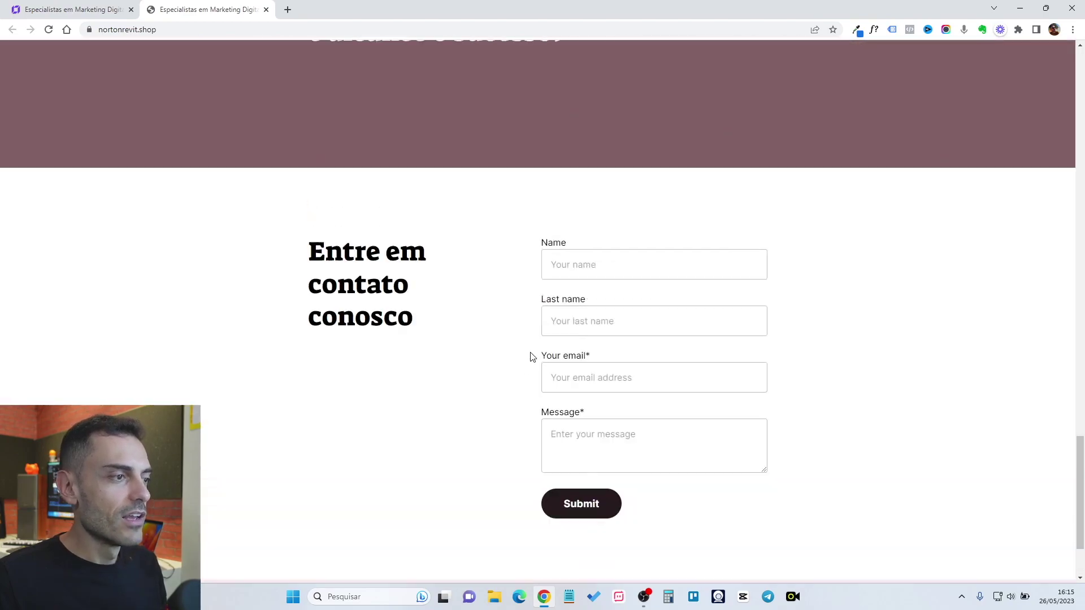
{"action": "scroll", "coordinate": [588, 266], "scroll_direction": "down", "scroll_amount": 8}
{"action": "scroll", "coordinate": [568, 291], "scroll_direction": "up", "scroll_amount": 10}
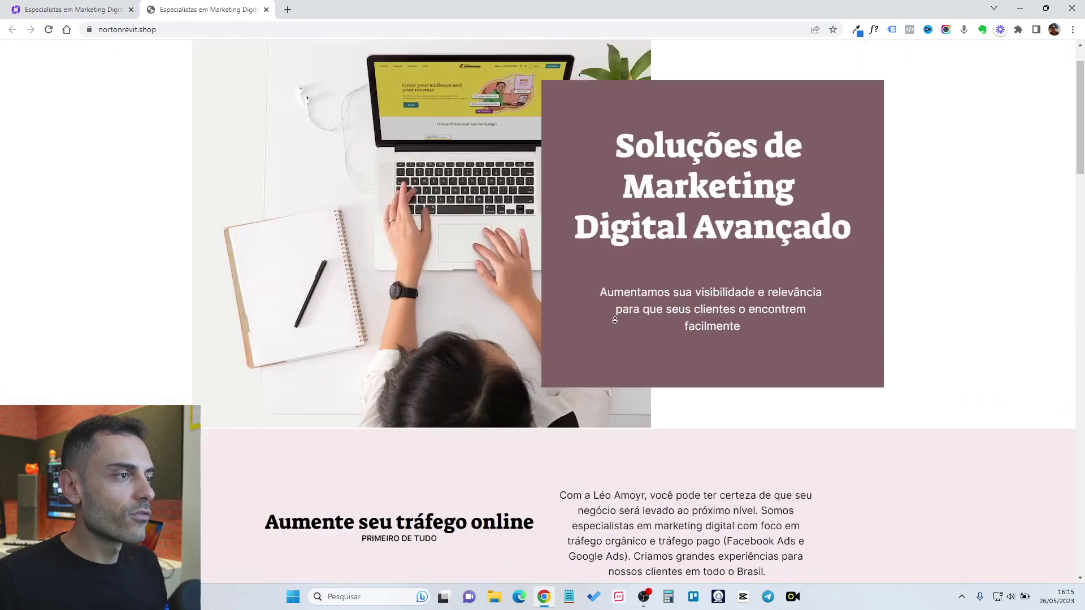
{"action": "scroll", "coordinate": [565, 339], "scroll_direction": "down", "scroll_amount": 20}
{"action": "scroll", "coordinate": [559, 435], "scroll_direction": "up", "scroll_amount": 20}
{"action": "scroll", "coordinate": [548, 289], "scroll_direction": "down", "scroll_amount": 20}
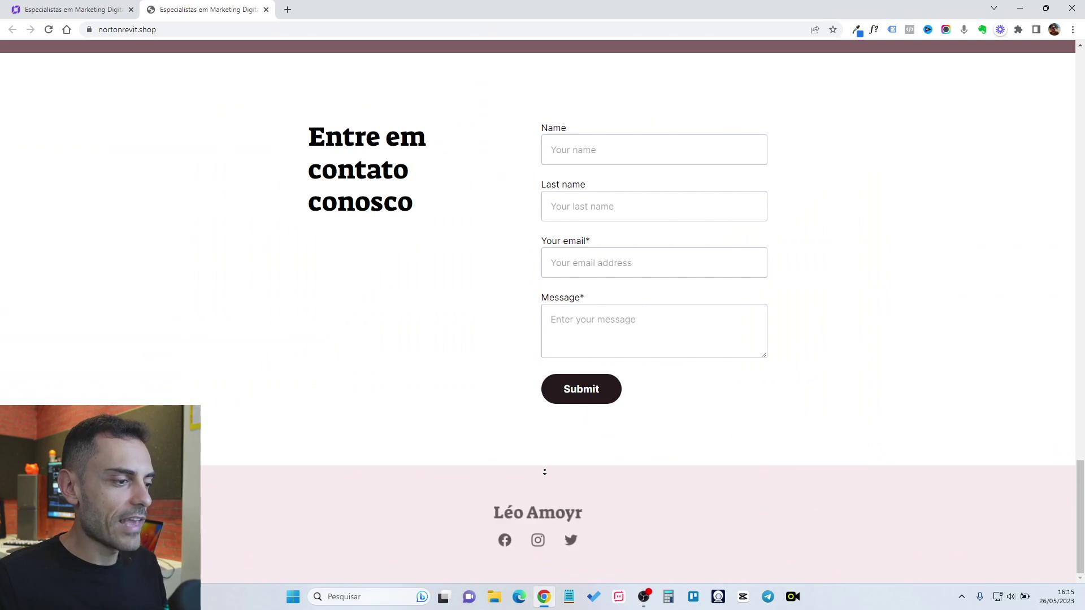
Step: Copy the published site's address and open GTmetrix in a new browser tab
{"action": "key", "text": "ctrl+l"}
{"action": "key", "text": "ctrl+c"}
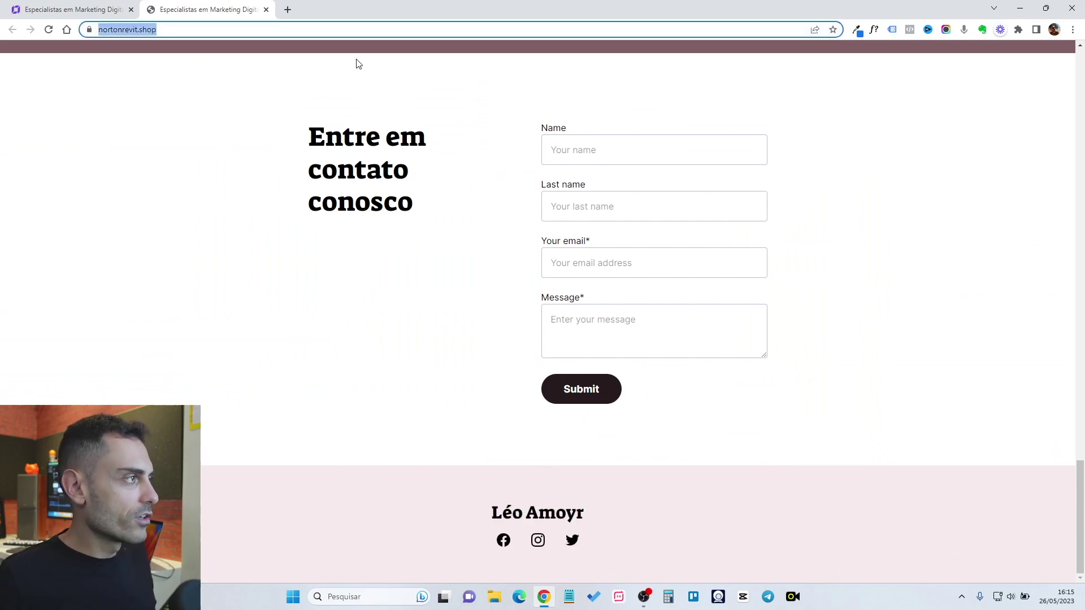
{"action": "key", "text": "ctrl+t"}
{"action": "type", "text": "gt"}
{"action": "key", "text": "Return"}
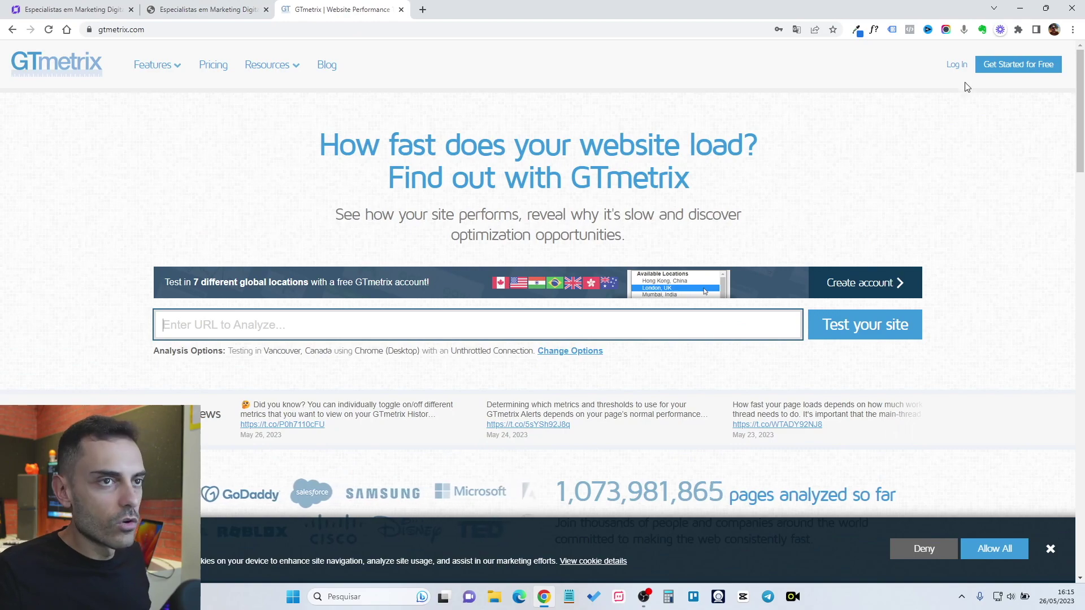
{"action": "left_click", "coordinate": [239, 215]}
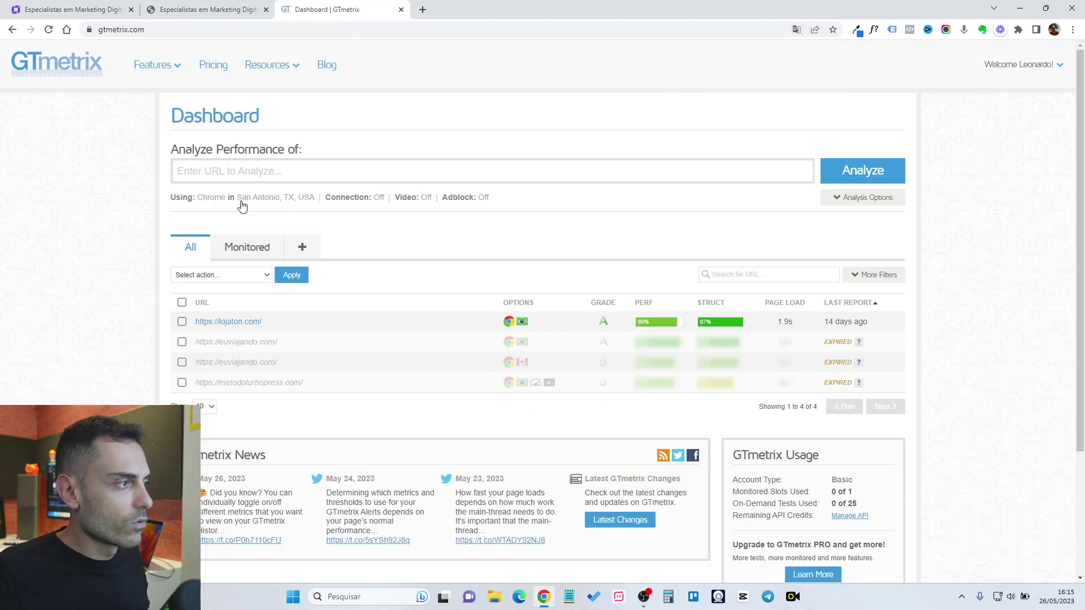
{"action": "left_click", "coordinate": [243, 171]}
{"action": "key", "text": "ctrl+v"}
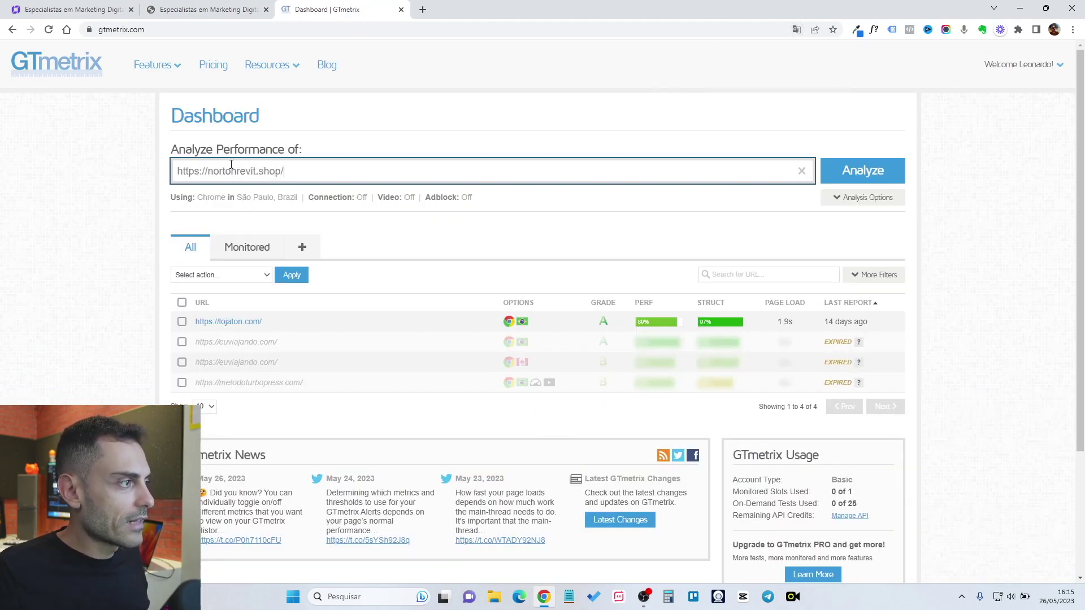
{"action": "left_click", "coordinate": [859, 171]}
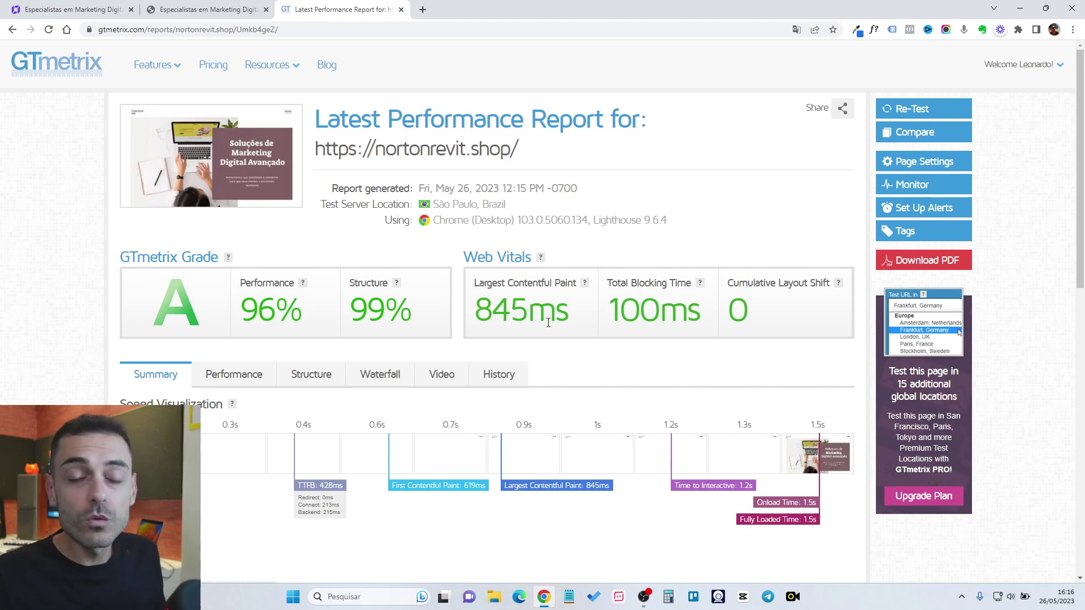
Step: Return to the published site and review its sections from the contact form to the hero and back
{"action": "left_click", "coordinate": [204, 9]}
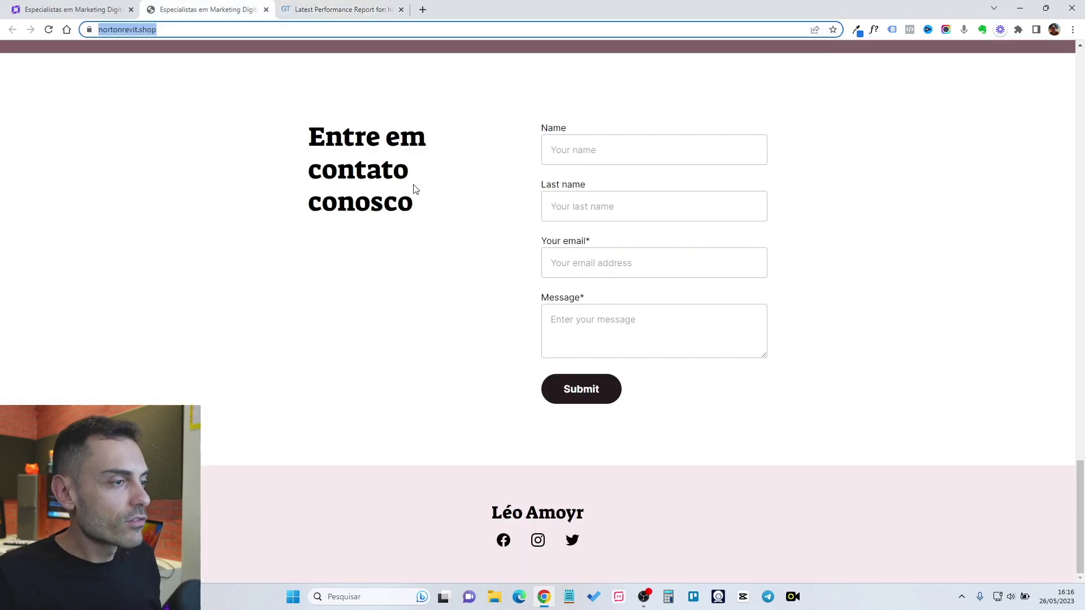
{"action": "scroll", "coordinate": [892, 347], "scroll_direction": "up", "scroll_amount": 8}
{"action": "scroll", "coordinate": [890, 342], "scroll_direction": "up", "scroll_amount": 15}
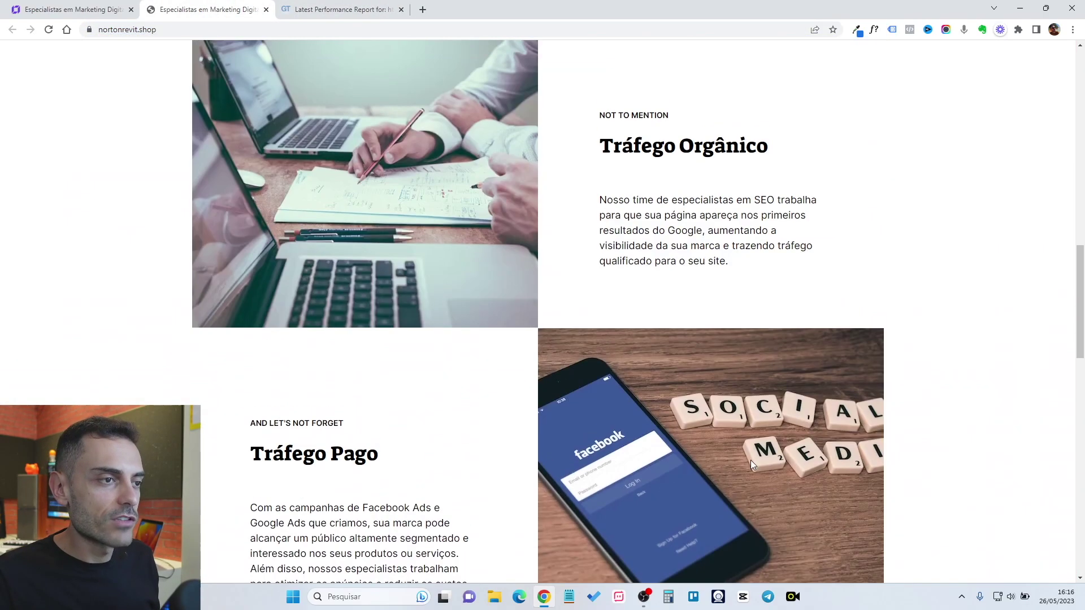
{"action": "scroll", "coordinate": [475, 288], "scroll_direction": "up", "scroll_amount": 12}
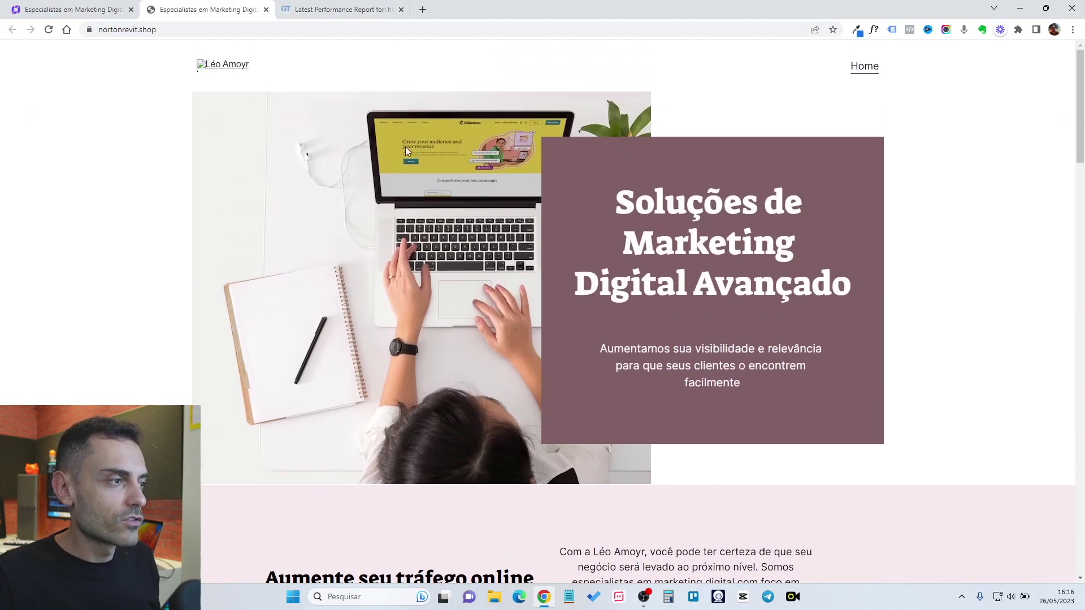
{"action": "scroll", "coordinate": [336, 301], "scroll_direction": "down", "scroll_amount": 20}
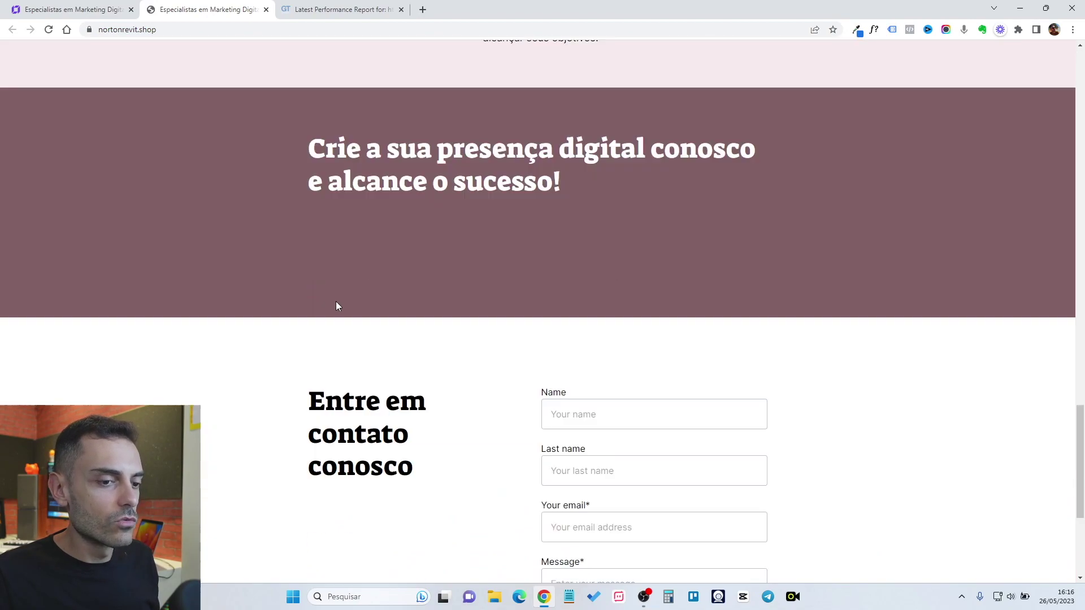
{"action": "scroll", "coordinate": [722, 510], "scroll_direction": "up", "scroll_amount": 20}
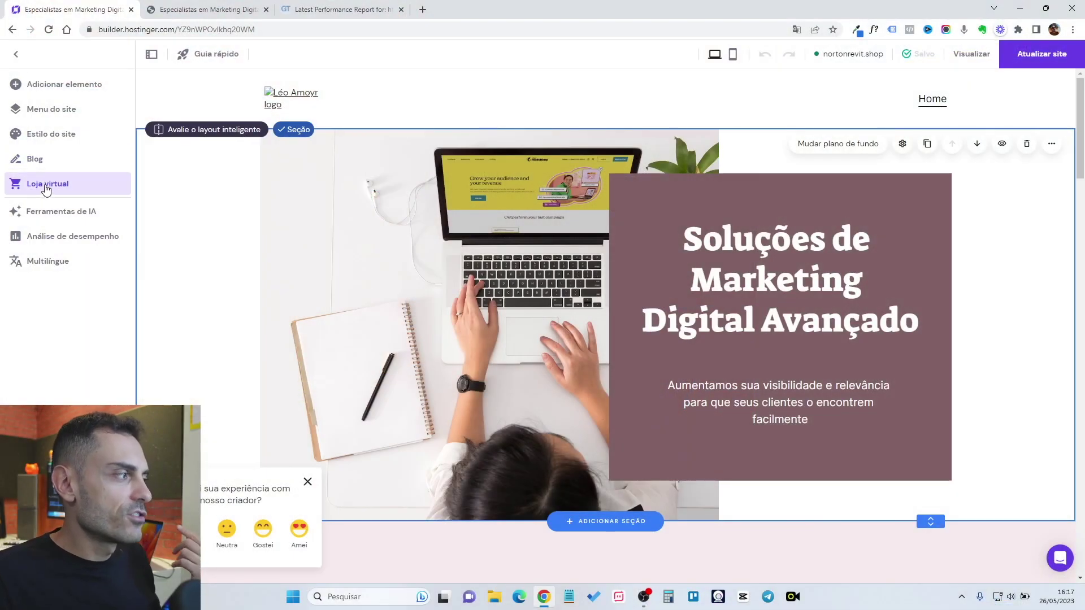
Step: In the website builder, review the site style options for text, buttons and animations
{"action": "left_click", "coordinate": [45, 134]}
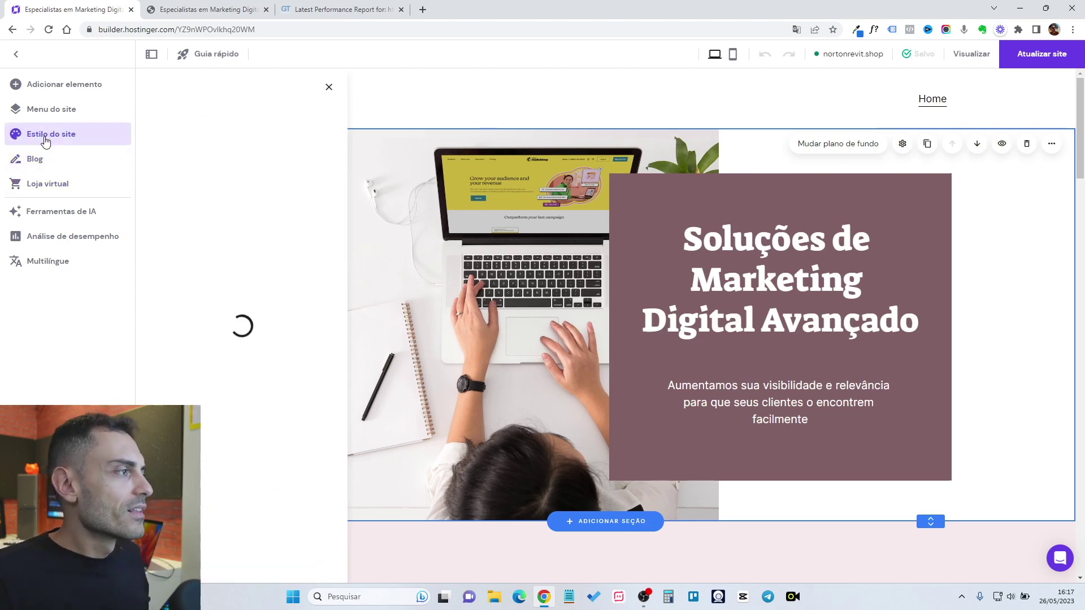
{"action": "left_click", "coordinate": [195, 150]}
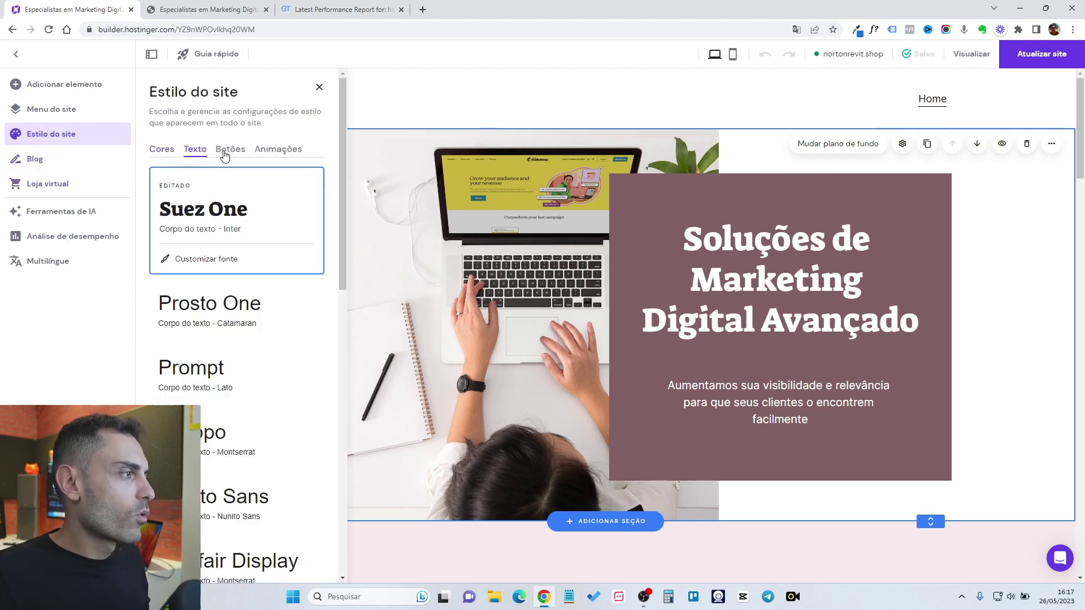
{"action": "left_click", "coordinate": [231, 150]}
{"action": "left_click", "coordinate": [279, 150]}
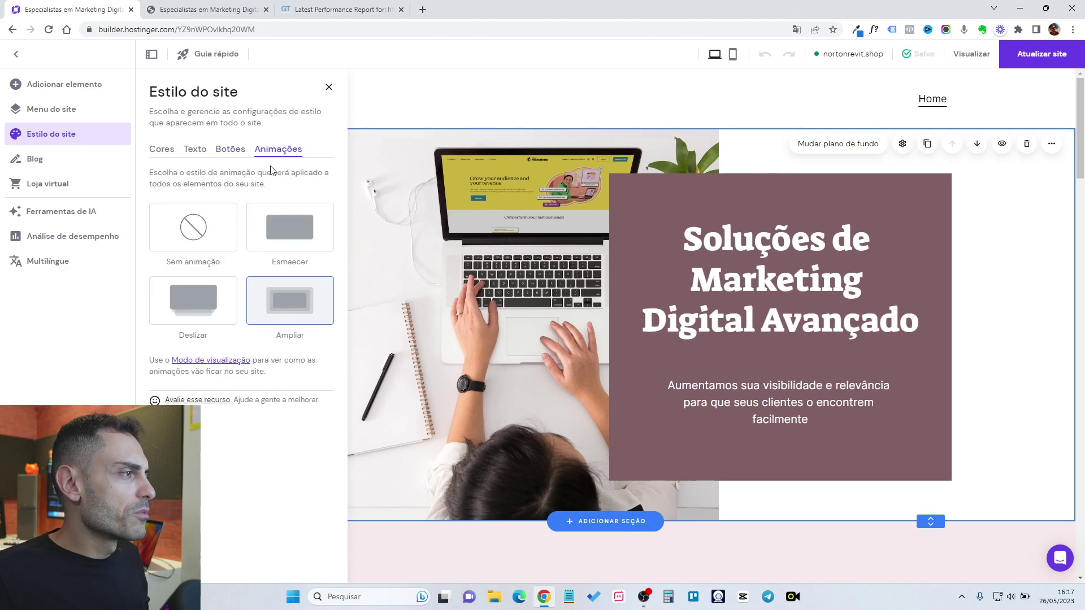
Step: Open the Home page's SEO settings from the site's page list
{"action": "left_click", "coordinate": [56, 110]}
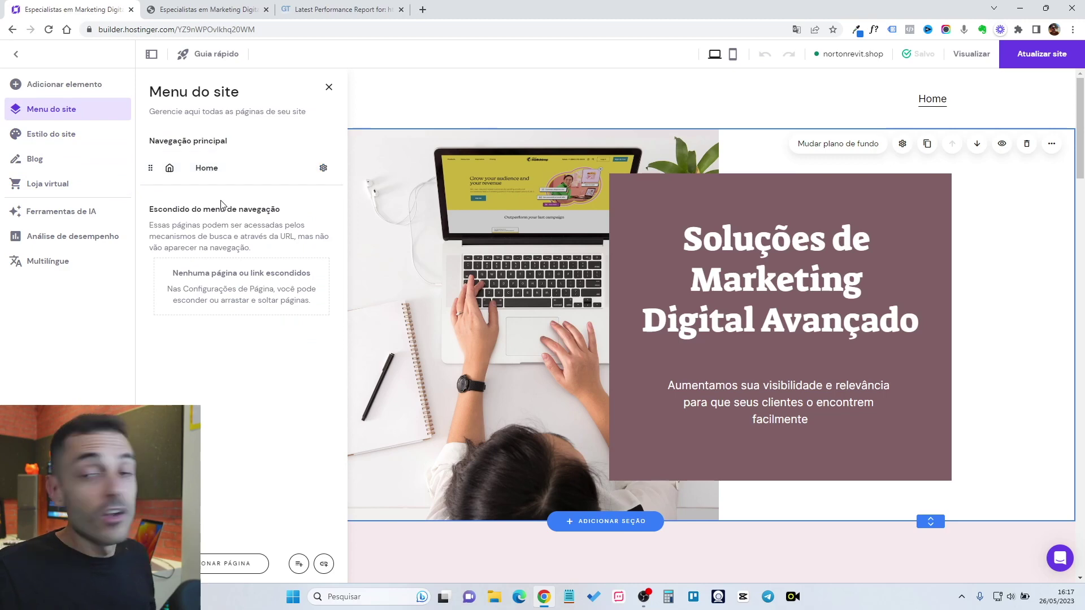
{"action": "left_click", "coordinate": [324, 169]}
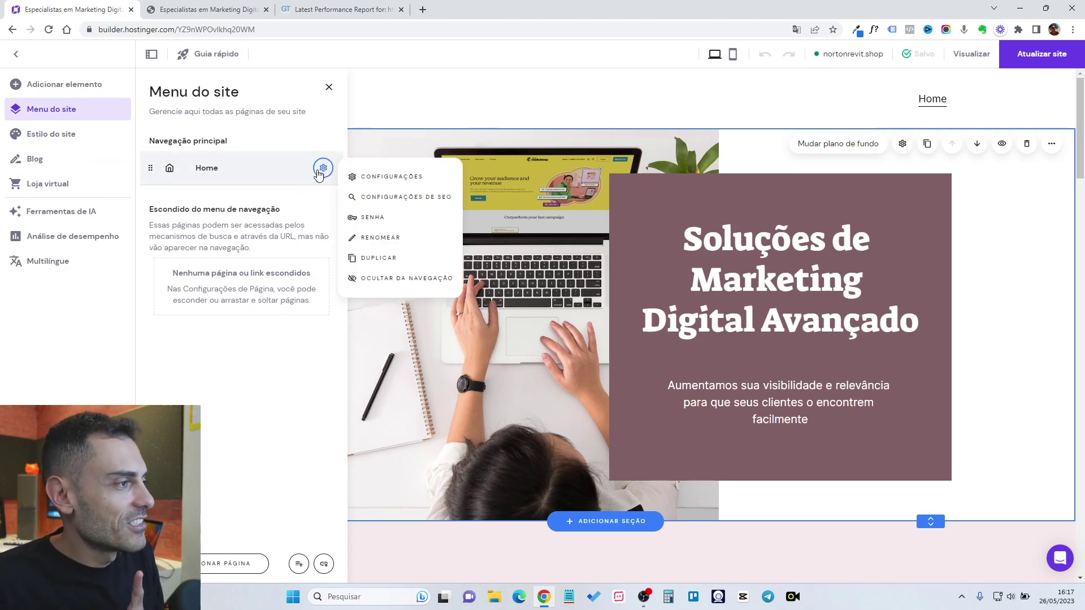
{"action": "left_click", "coordinate": [398, 196]}
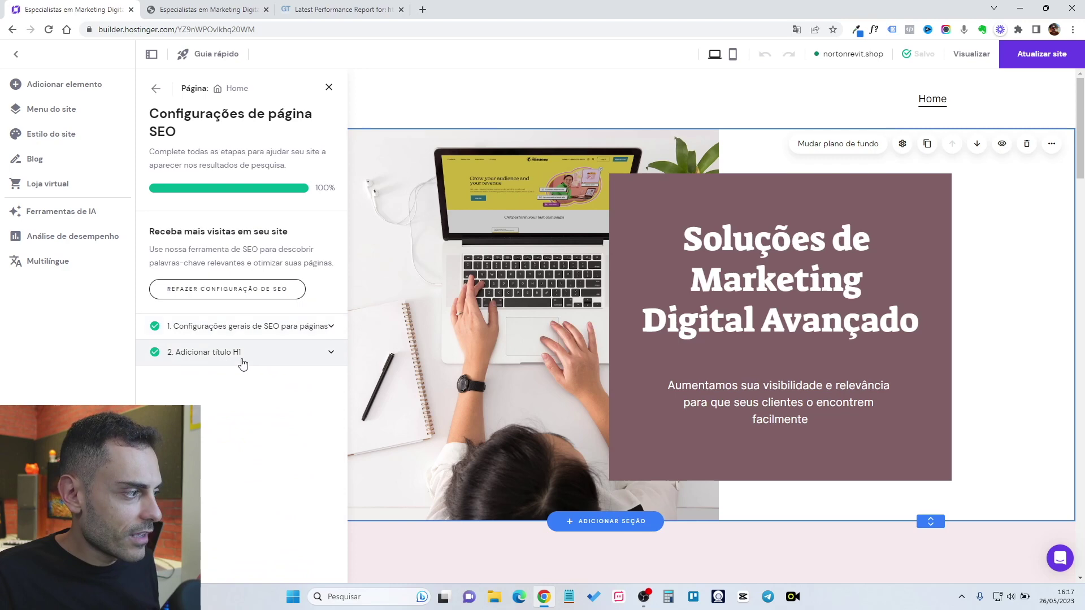
Step: Examine the Home page's general SEO settings, including the search preview, SEO title, description and keywords, and collapse them
{"action": "left_click", "coordinate": [253, 326]}
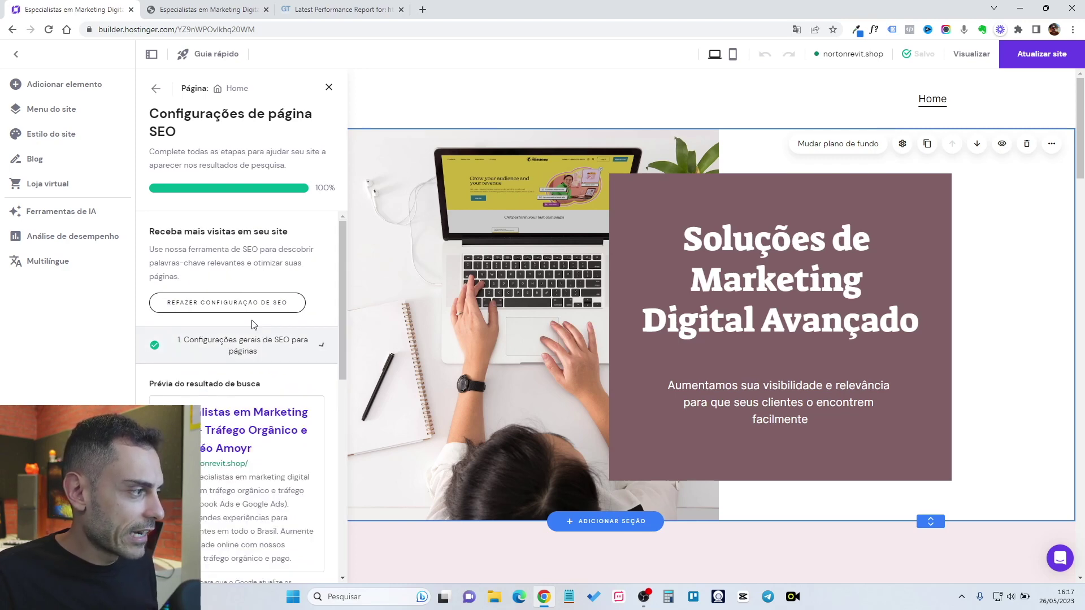
{"action": "scroll", "coordinate": [168, 370], "scroll_direction": "down", "scroll_amount": 5}
{"action": "left_click_drag", "start_coordinate": [250, 372], "coordinate": [240, 370]}
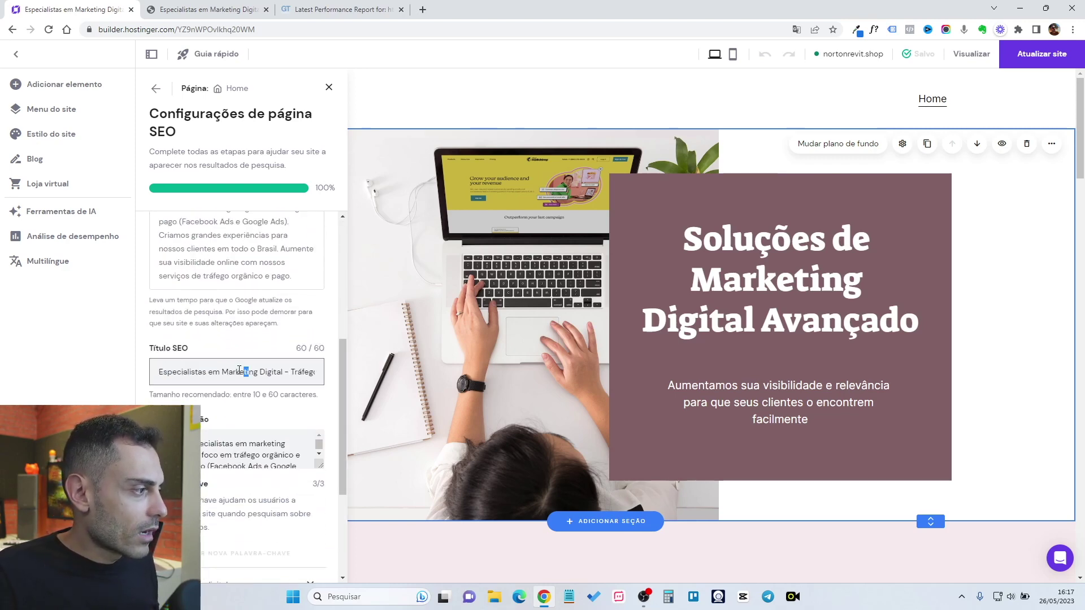
{"action": "scroll", "coordinate": [244, 339], "scroll_direction": "down", "scroll_amount": 3}
{"action": "left_click", "coordinate": [226, 328]}
{"action": "key", "text": "ctrl+a"}
{"action": "scroll", "coordinate": [217, 352], "scroll_direction": "down", "scroll_amount": 2}
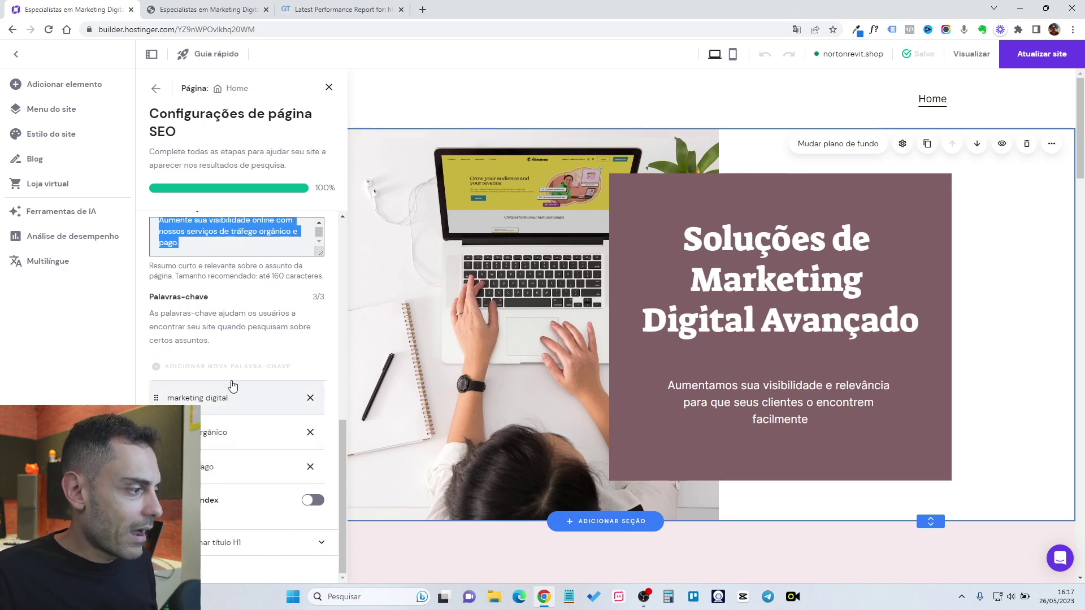
{"action": "scroll", "coordinate": [232, 386], "scroll_direction": "up", "scroll_amount": 6}
{"action": "left_click", "coordinate": [226, 350]}
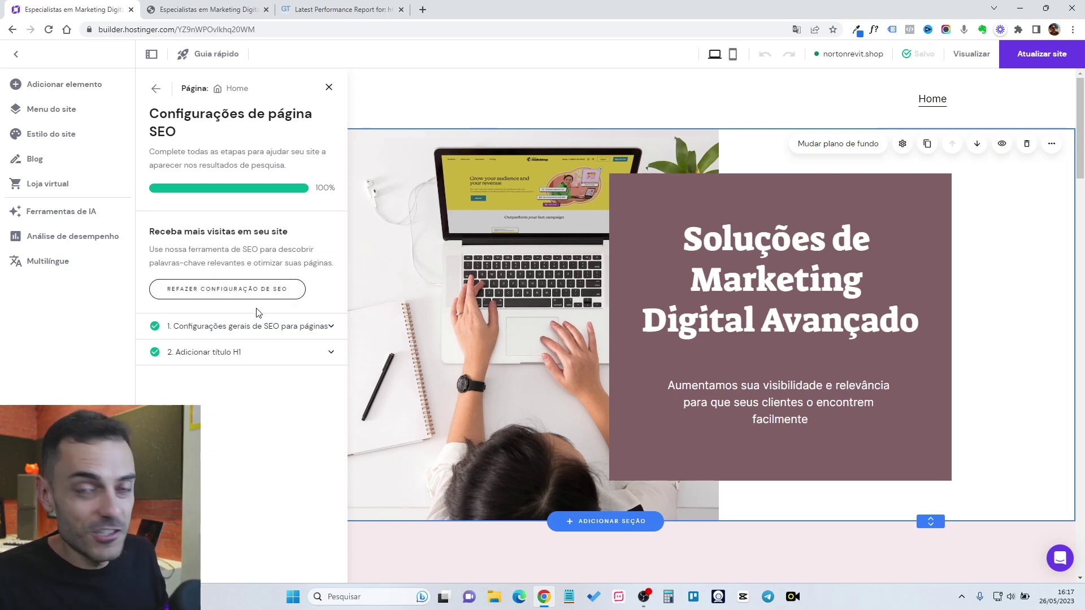
Step: Leave the builder for the Hostinger sites list and check the nortonrevit.shop entry's domain and hosting plan
{"action": "left_click", "coordinate": [17, 55]}
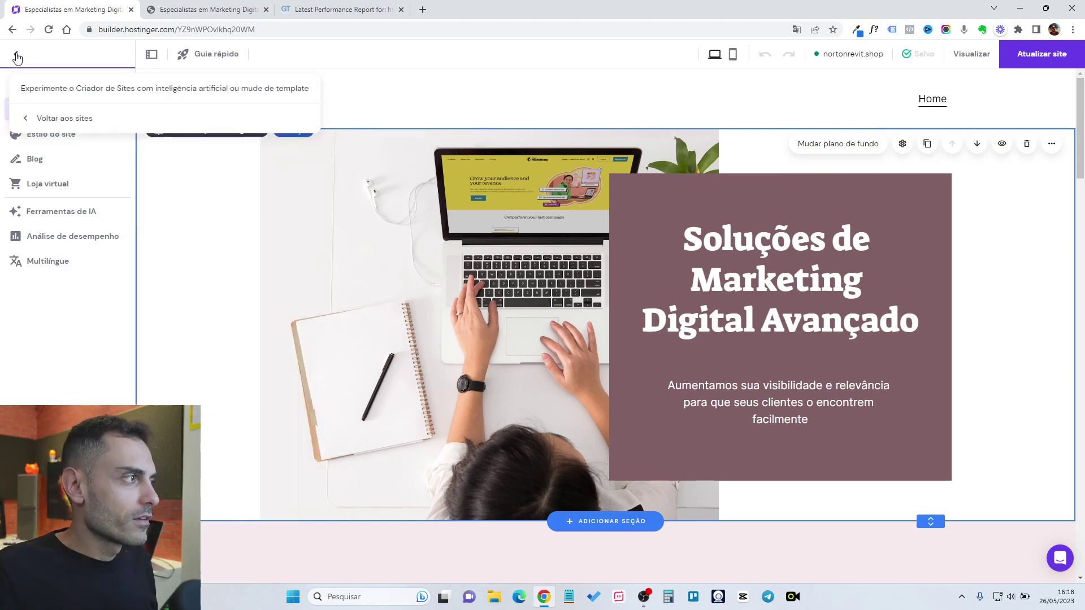
{"action": "left_click", "coordinate": [75, 119]}
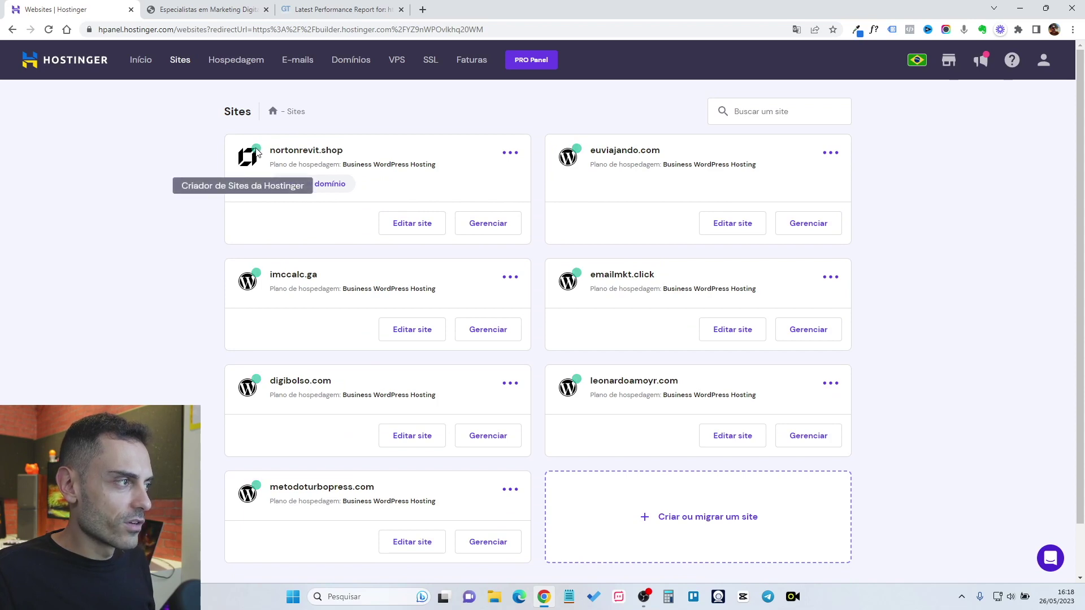
{"action": "left_click_drag", "start_coordinate": [280, 166], "coordinate": [356, 167]}
{"action": "left_click", "coordinate": [308, 151]}
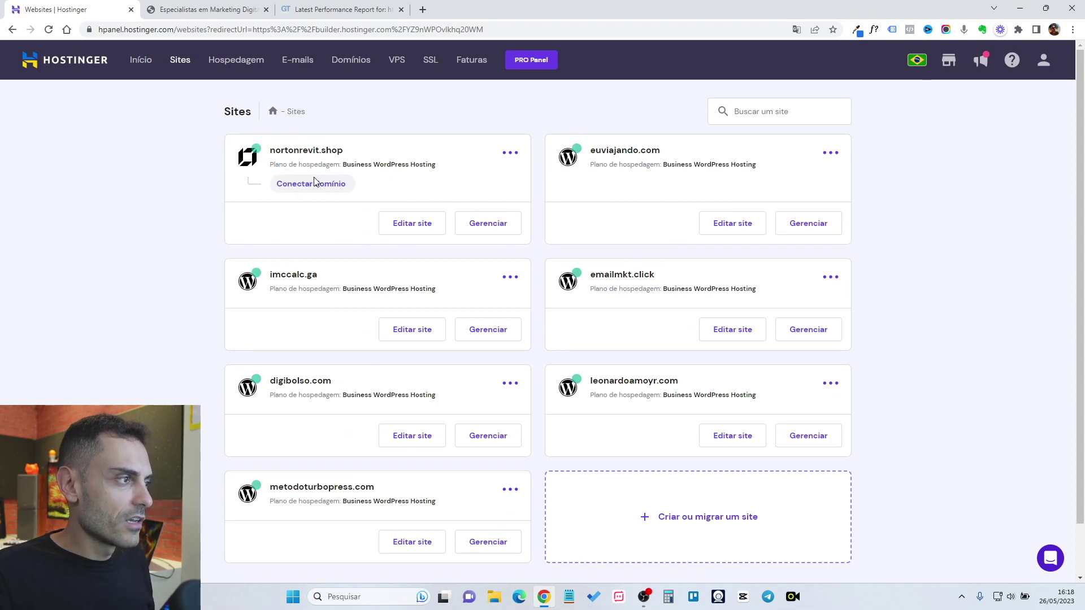
{"action": "left_click_drag", "start_coordinate": [281, 150], "coordinate": [341, 147]}
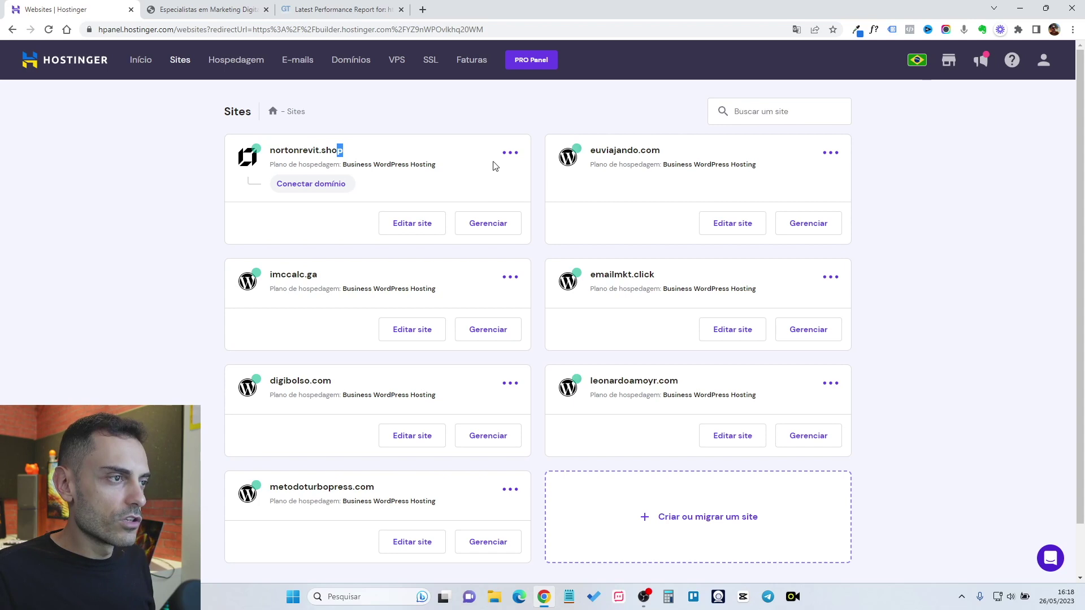
{"action": "left_click", "coordinate": [367, 157]}
Step: Check the management options available for nortonrevit.shop, including the domain change
{"action": "left_click", "coordinate": [509, 154]}
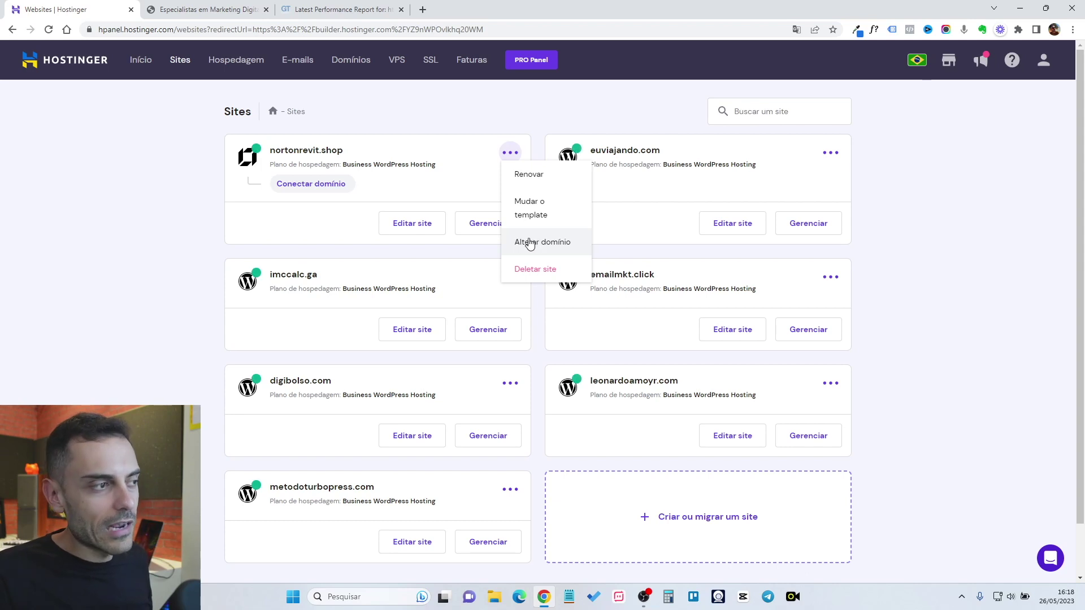
{"action": "left_click_drag", "start_coordinate": [309, 151], "coordinate": [271, 151]}
{"action": "left_click_drag", "start_coordinate": [345, 152], "coordinate": [284, 148]}
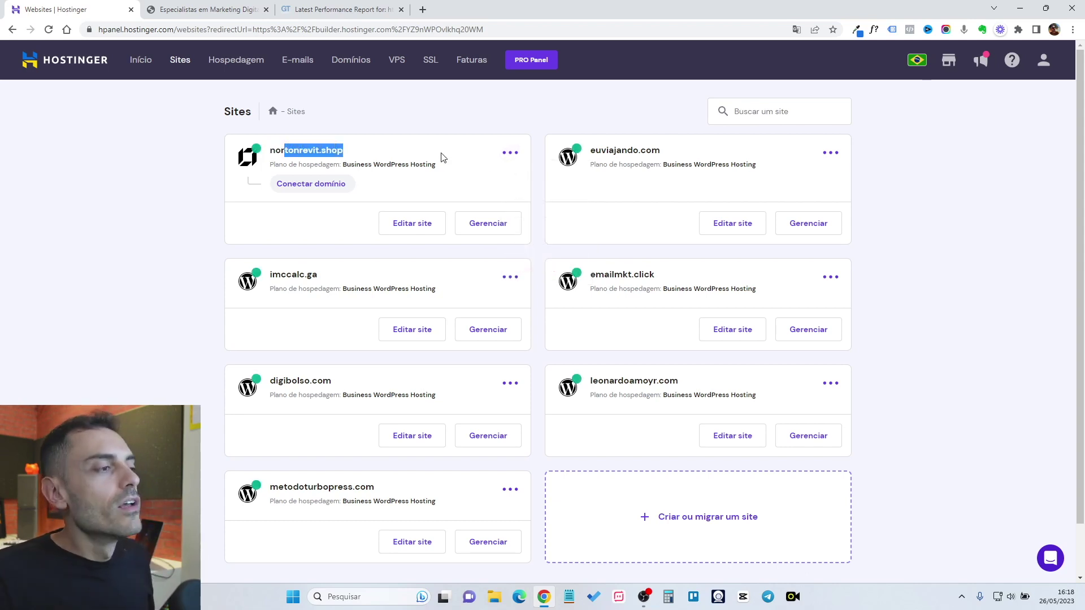
Step: Start changing nortonrevit.shop's domain and acknowledge that all of the domain's e-mail data will be erased
{"action": "left_click", "coordinate": [510, 153]}
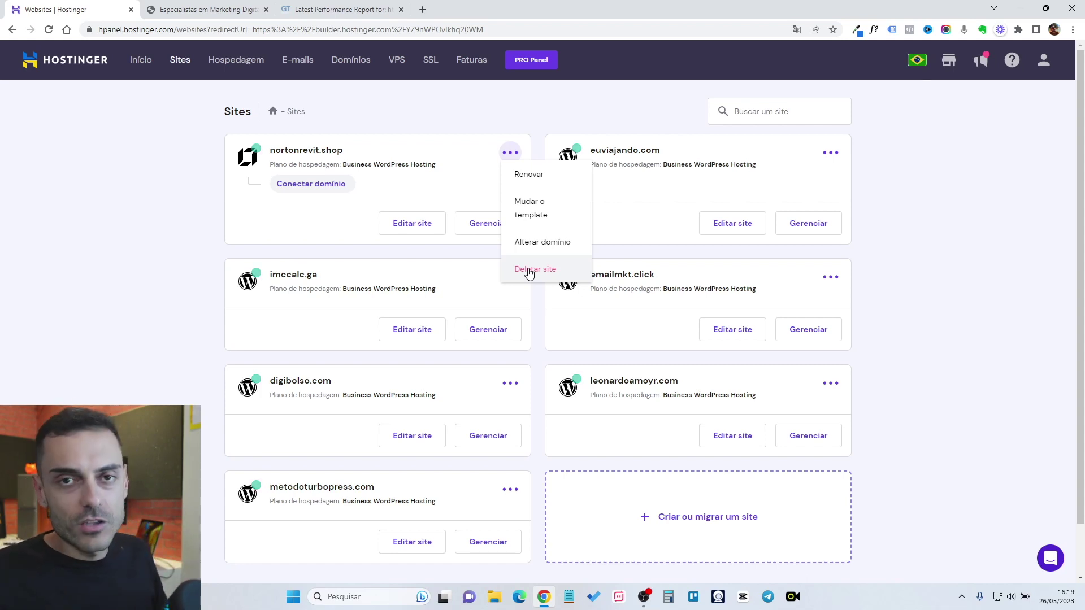
{"action": "left_click", "coordinate": [537, 243]}
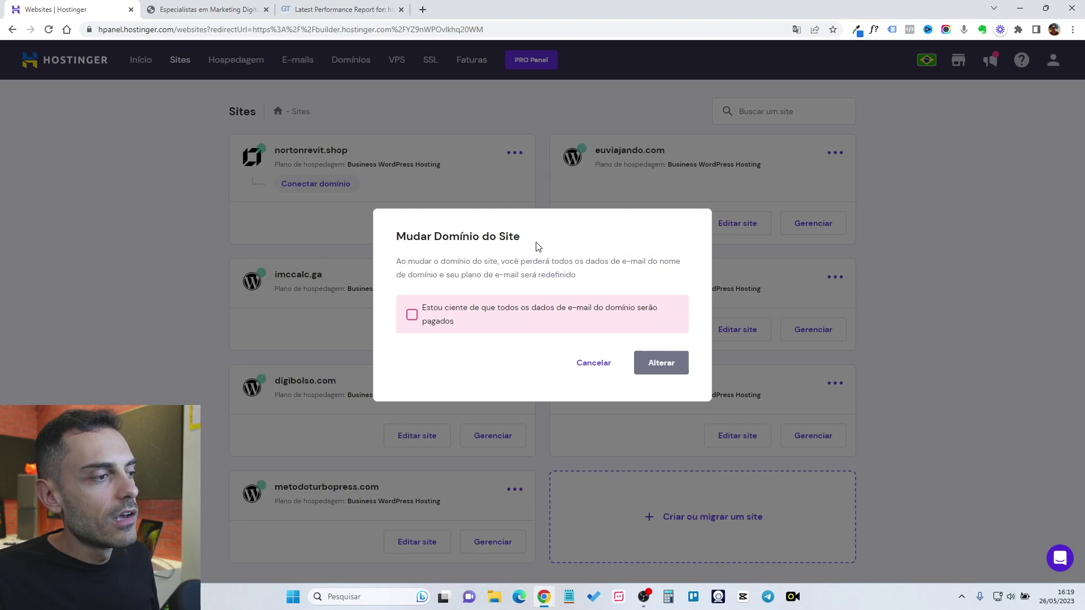
{"action": "left_click", "coordinate": [411, 315]}
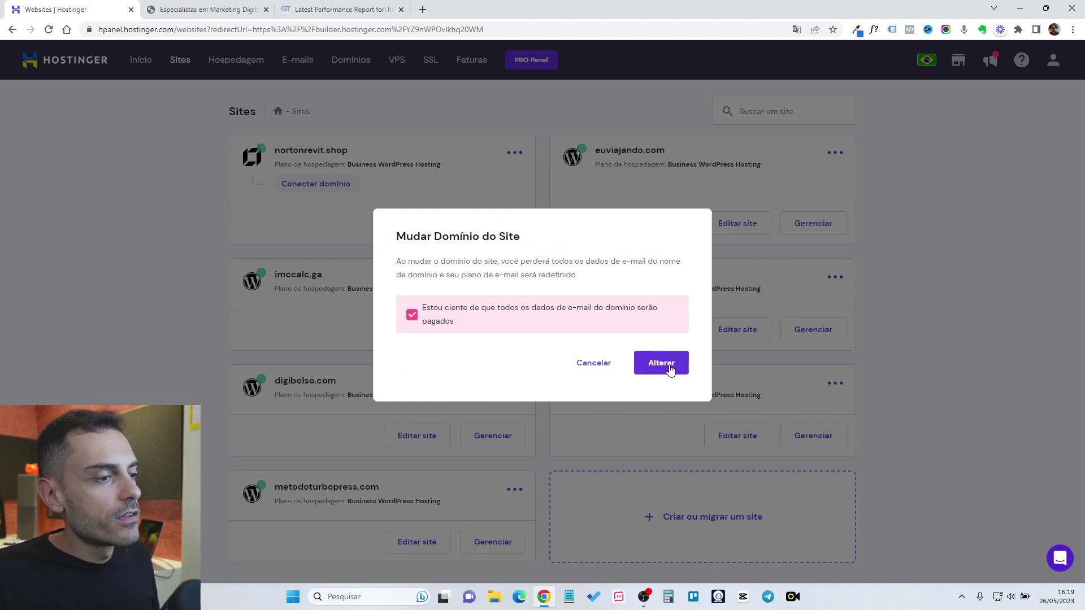